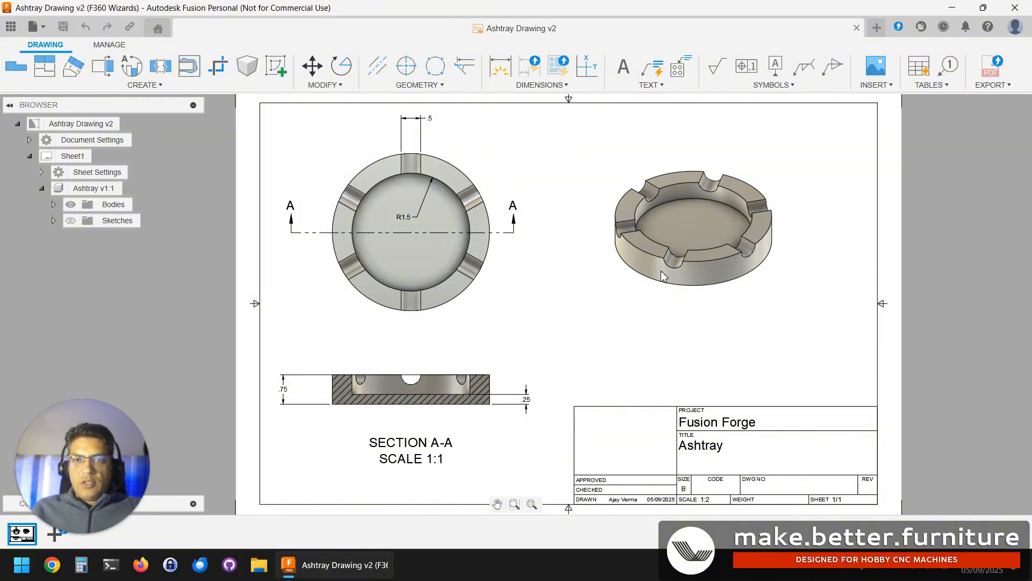
Move the .5 notch-width dimension closer to the top view of the ashtray in the drawing.
scroll(554, 292, "up", 1)
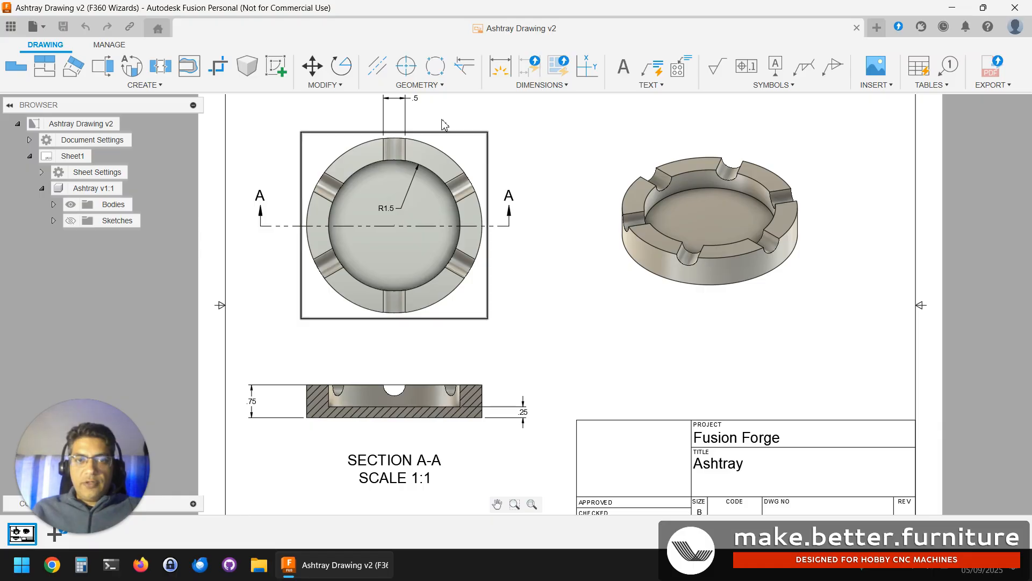
left_click_drag(407, 99, 411, 318)
middle_click_drag(494, 135, 493, 198)
key("Escape")
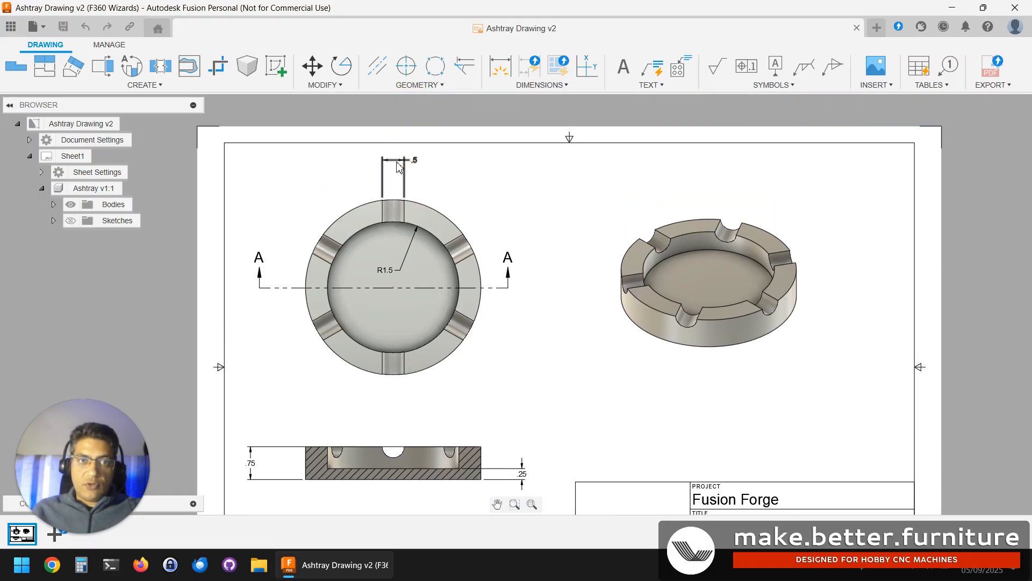
left_click_drag(398, 161, 414, 184)
key("Escape")
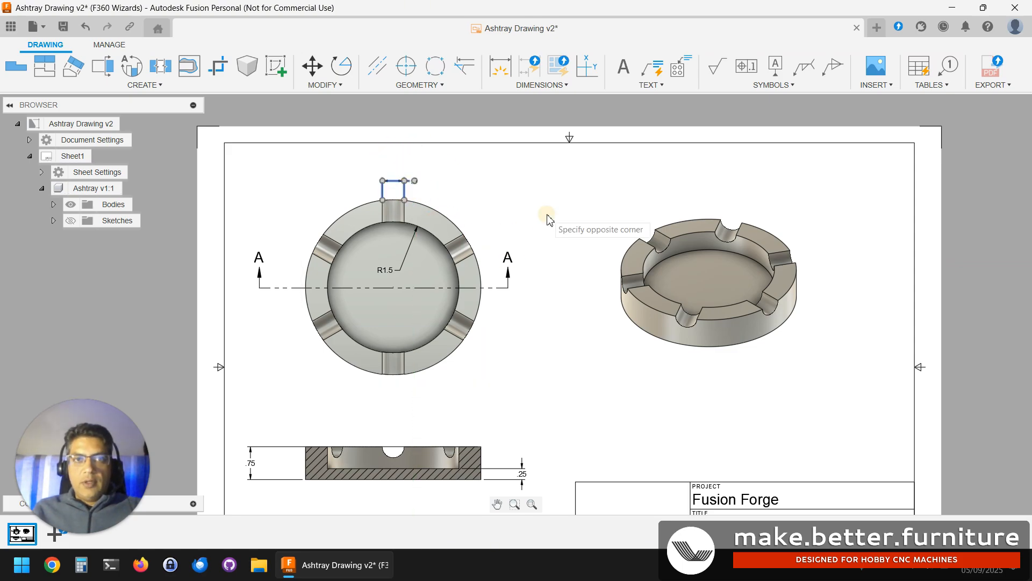
middle_click_drag(581, 292, 581, 231)
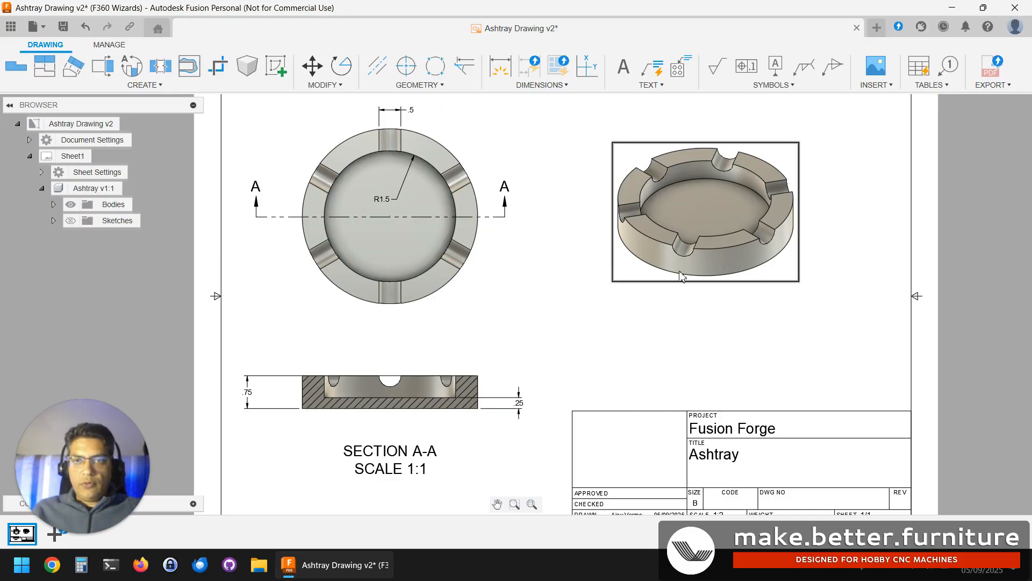
Start a new design and sketch a 4 in diameter circle centred on the origin of the horizontal plane.
left_click(877, 28)
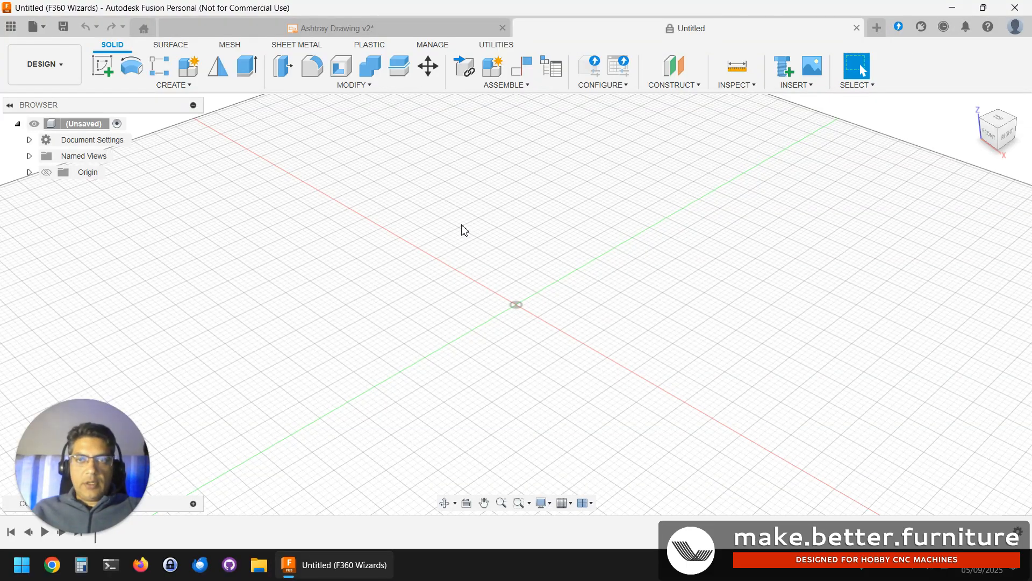
left_click(102, 66)
left_click(585, 310)
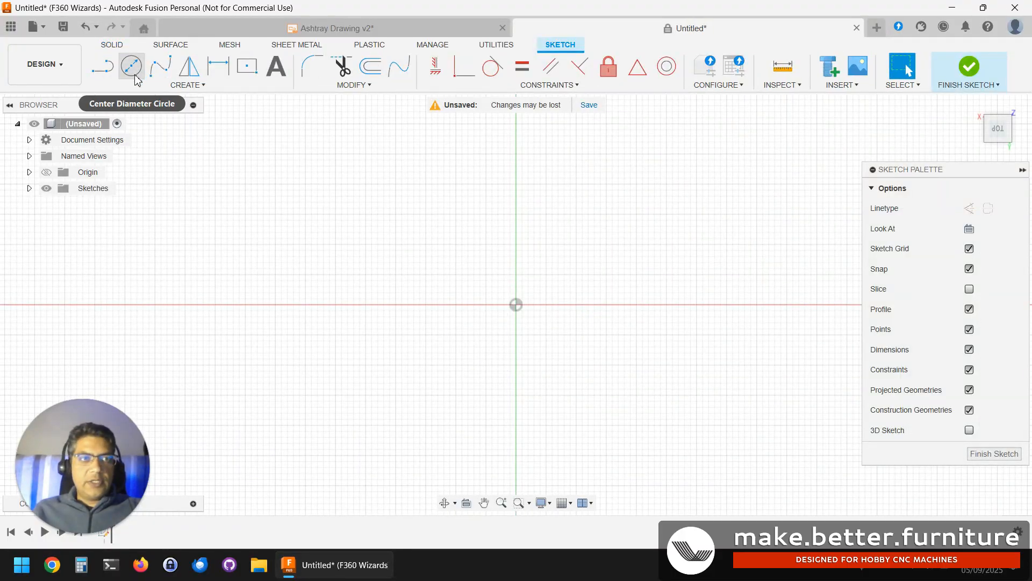
left_click(132, 68)
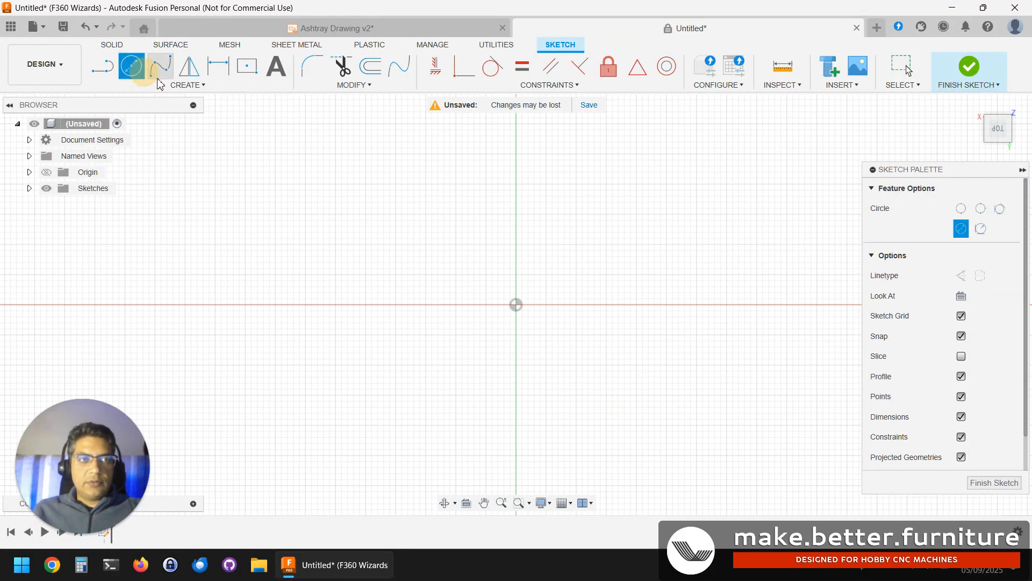
left_click(521, 306)
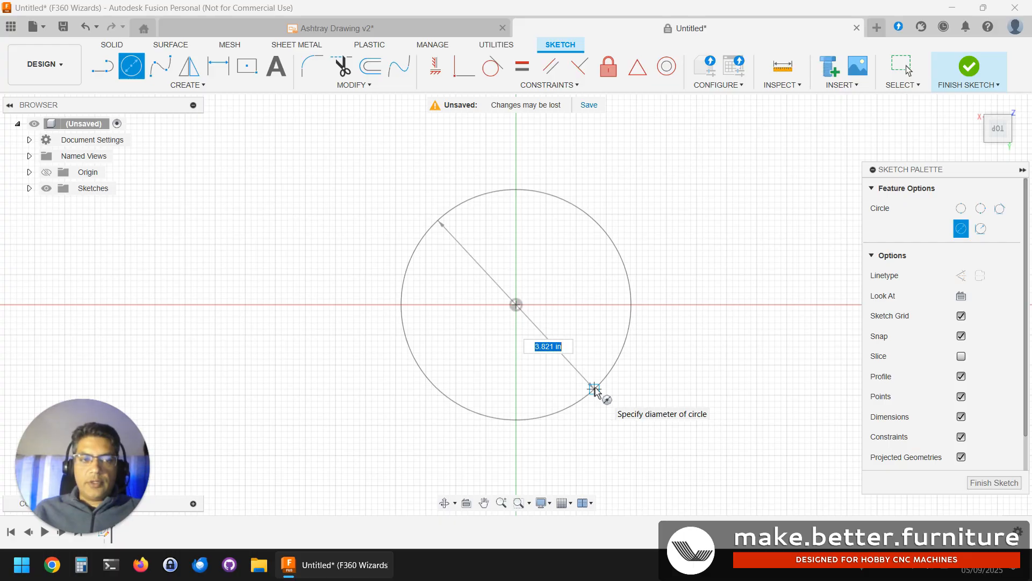
type("4")
key("Tab")
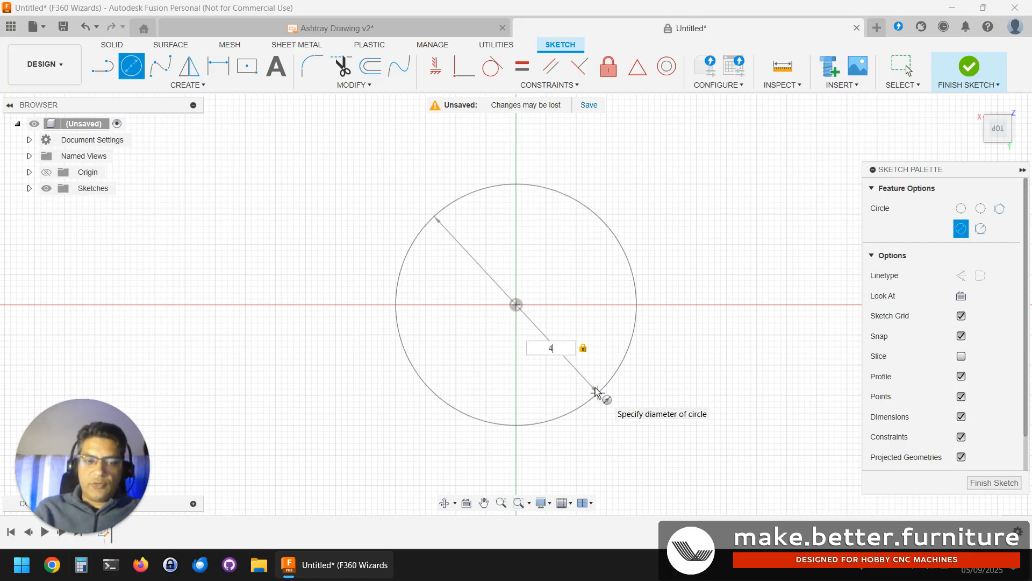
key("Return")
In the ashtray drawing, dimension the width of the inner cavity, placing the dimension above section view A-A.
left_click(331, 32)
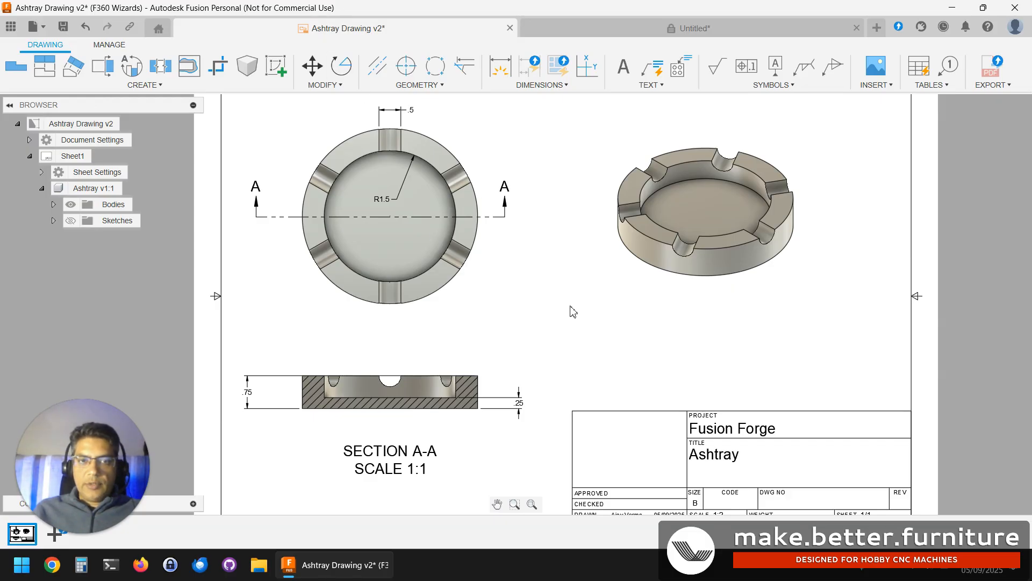
left_click(500, 66)
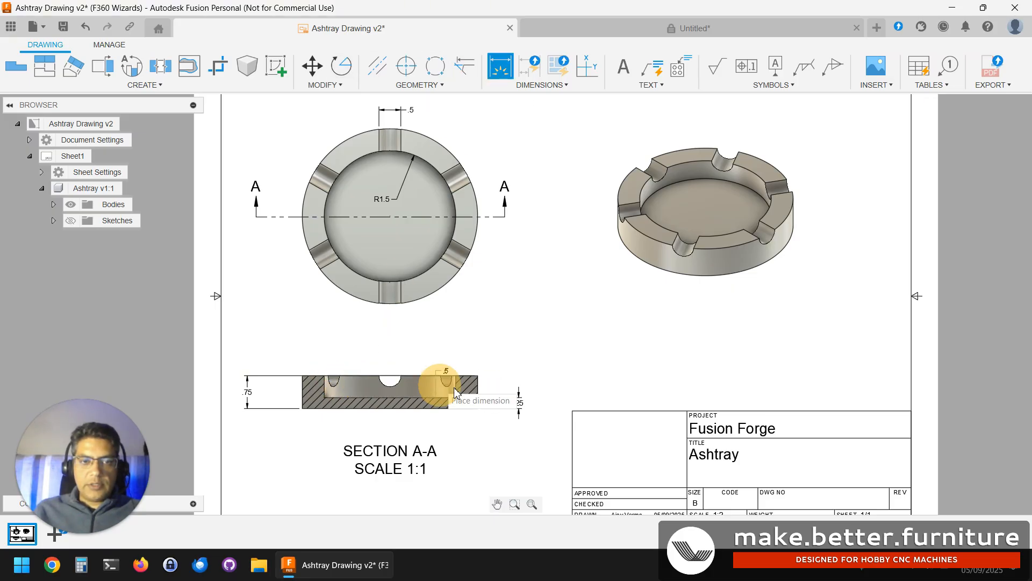
left_click(456, 394)
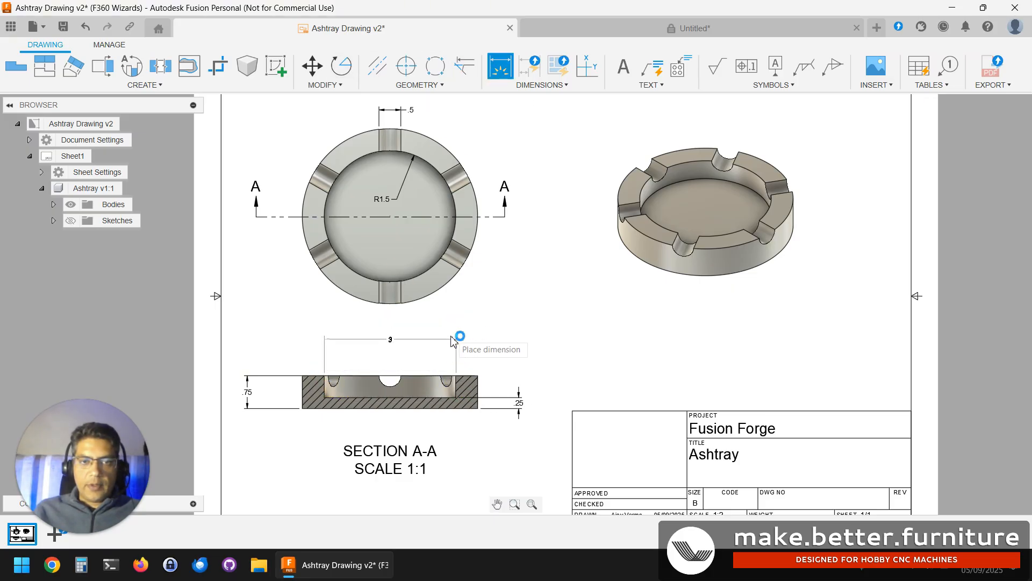
left_click(458, 339)
Return to the untitled design's sketch and add a concentric 3 in diameter circle centred on the origin.
left_click(734, 28)
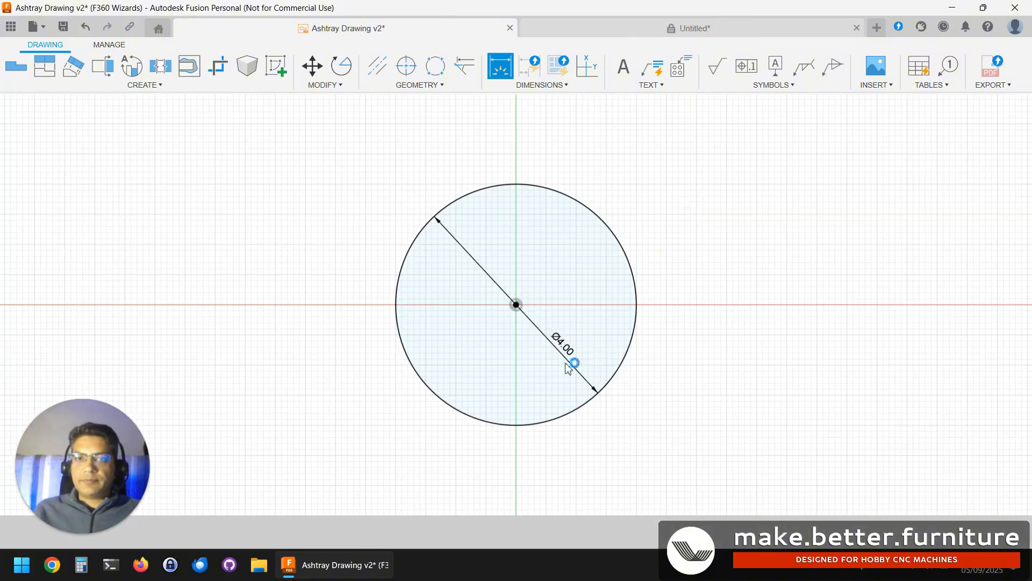
left_click(131, 66)
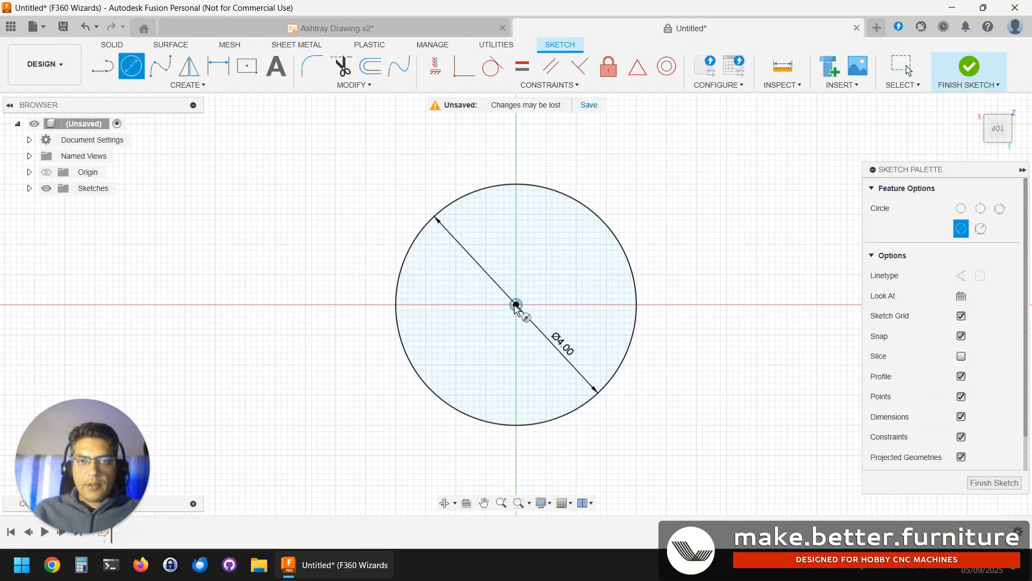
left_click(517, 304)
type("3")
key("Return")
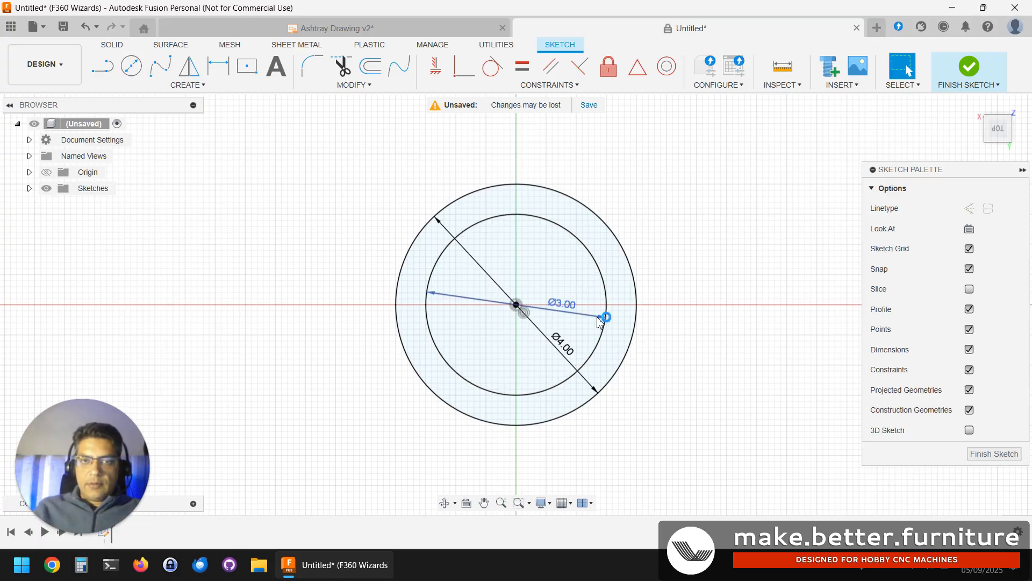
Consult the ashtray drawing and finish the sketch of the two concentric circles.
left_click(363, 32)
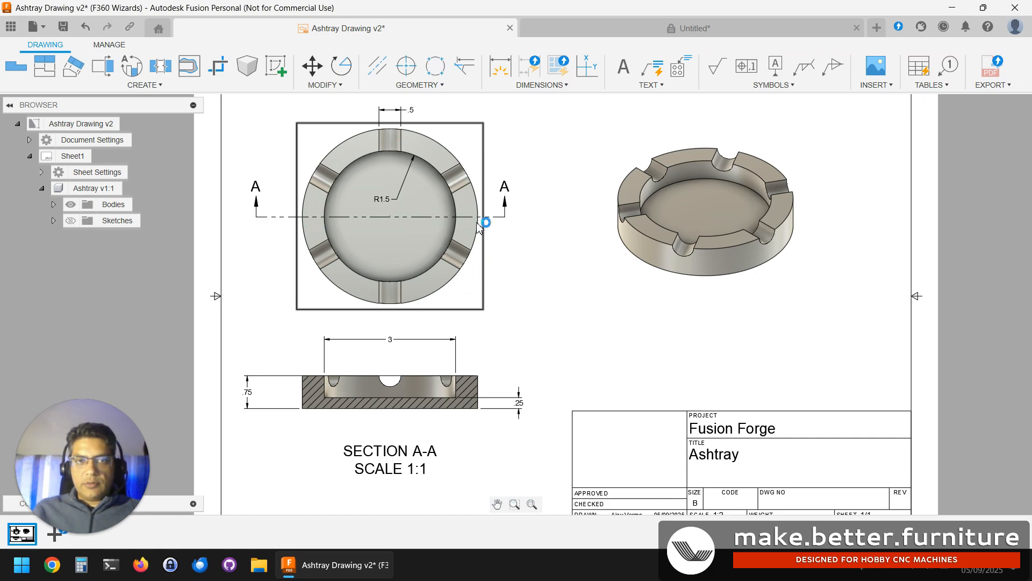
left_click(675, 32)
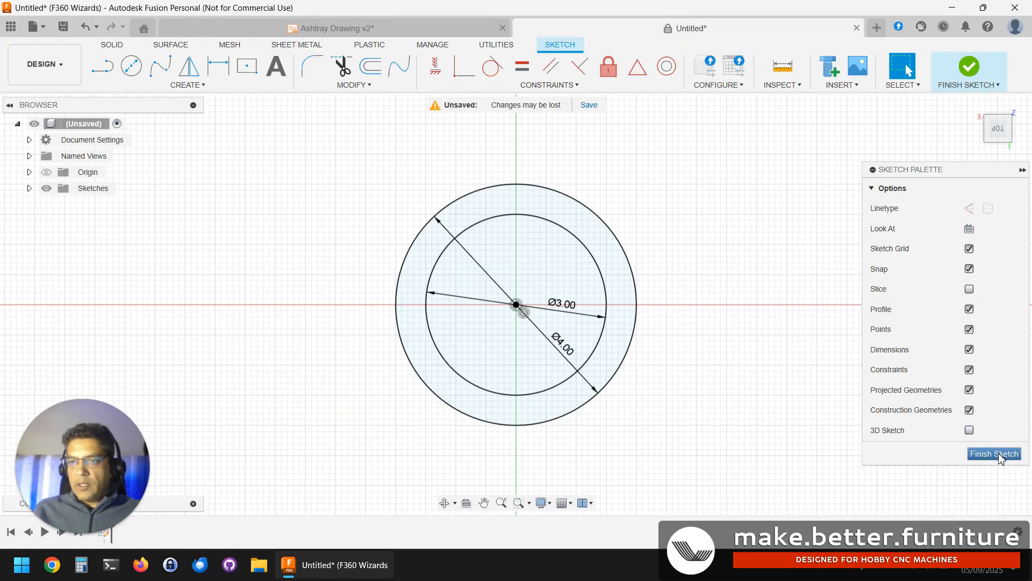
left_click(994, 455)
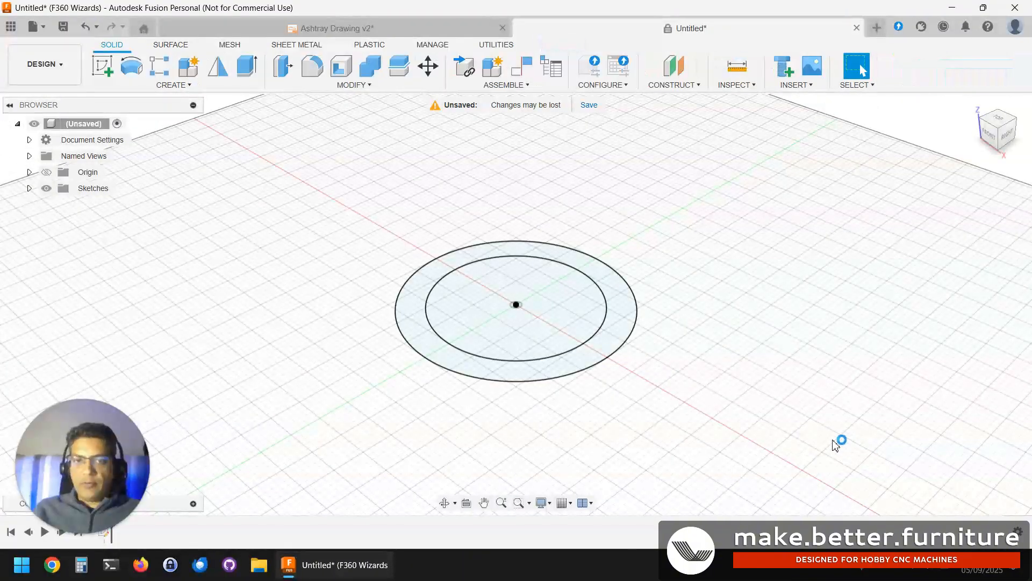
key("e")
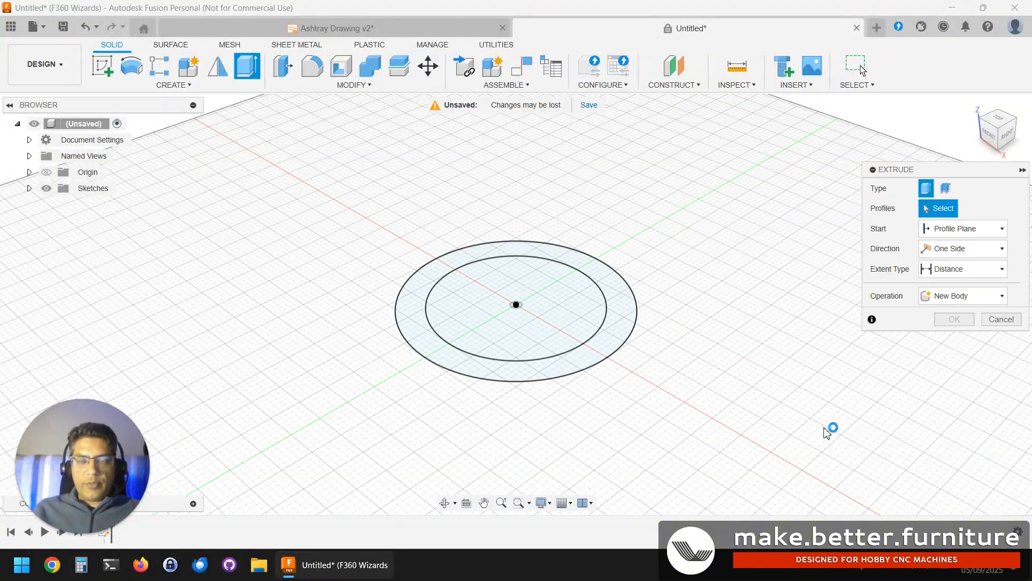
left_click(533, 301)
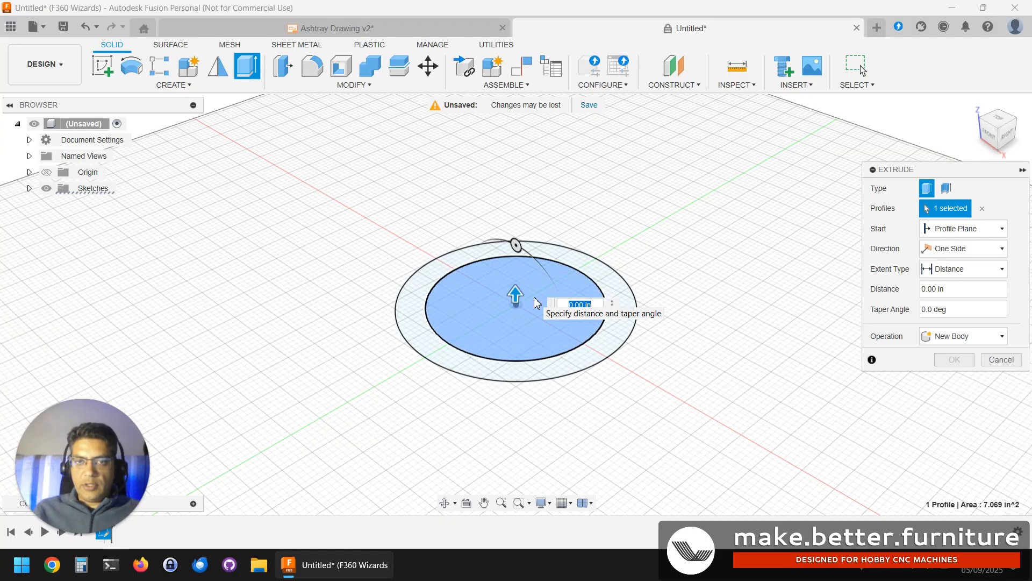
left_click(437, 27)
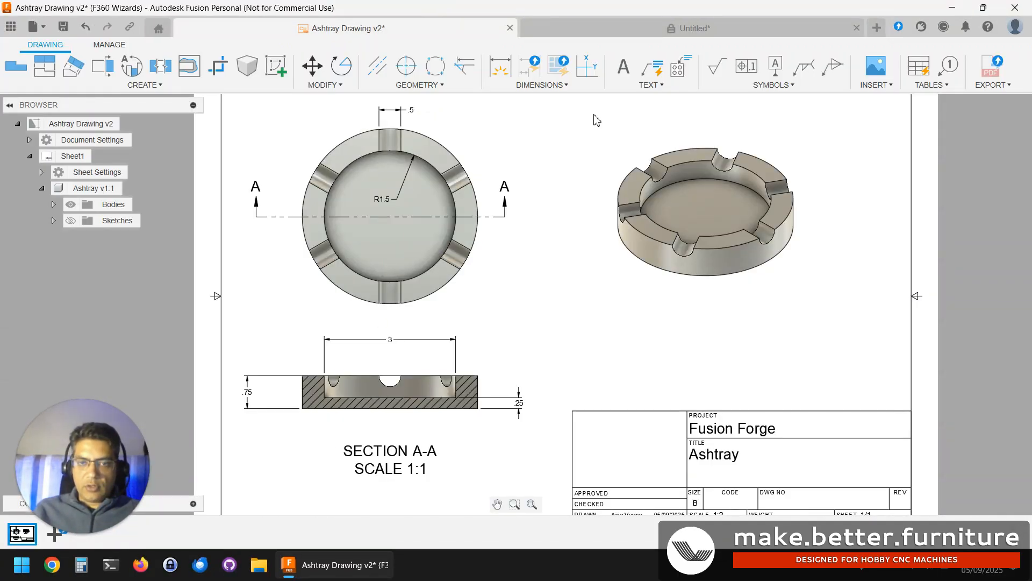
left_click(617, 34)
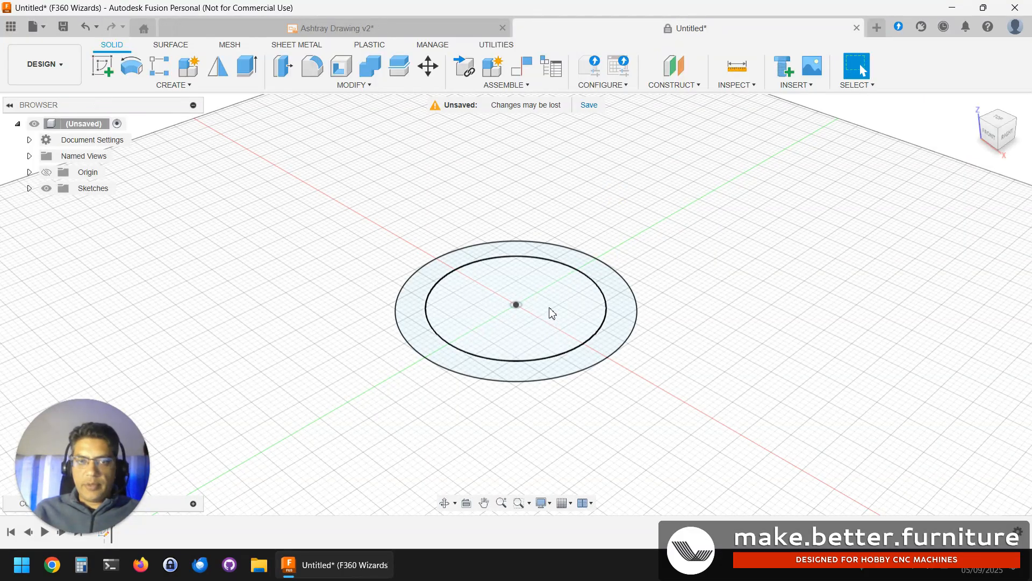
Extrude the inner circle profile 0.25 in upward as a new body for the ashtray floor.
left_click(552, 313)
type("e")
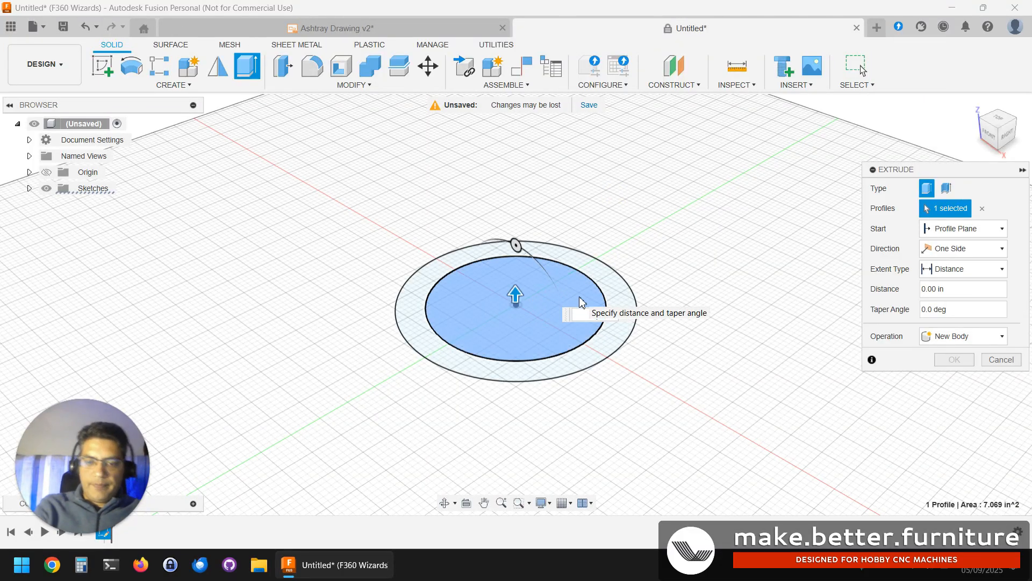
type("0.25")
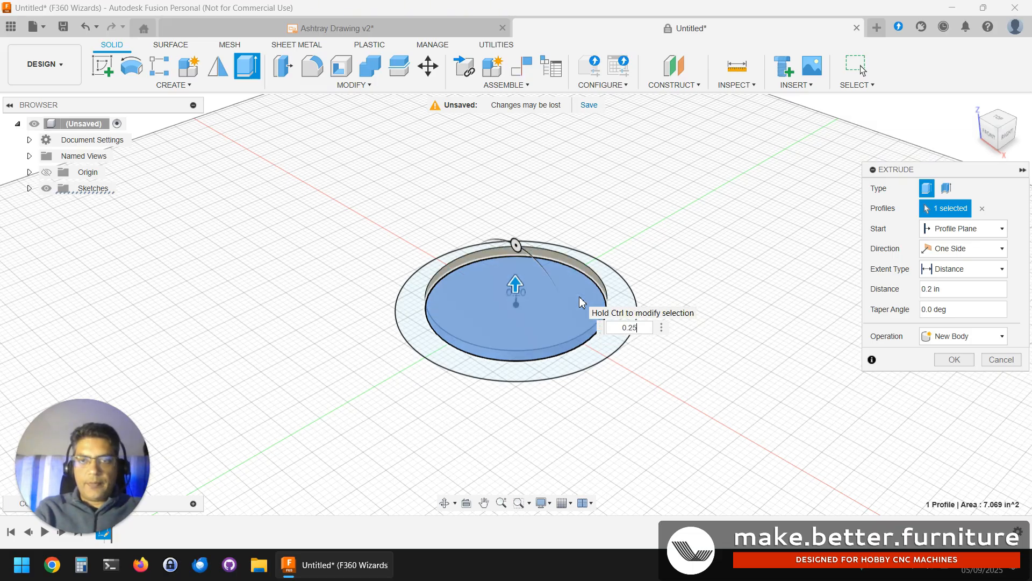
key("Return")
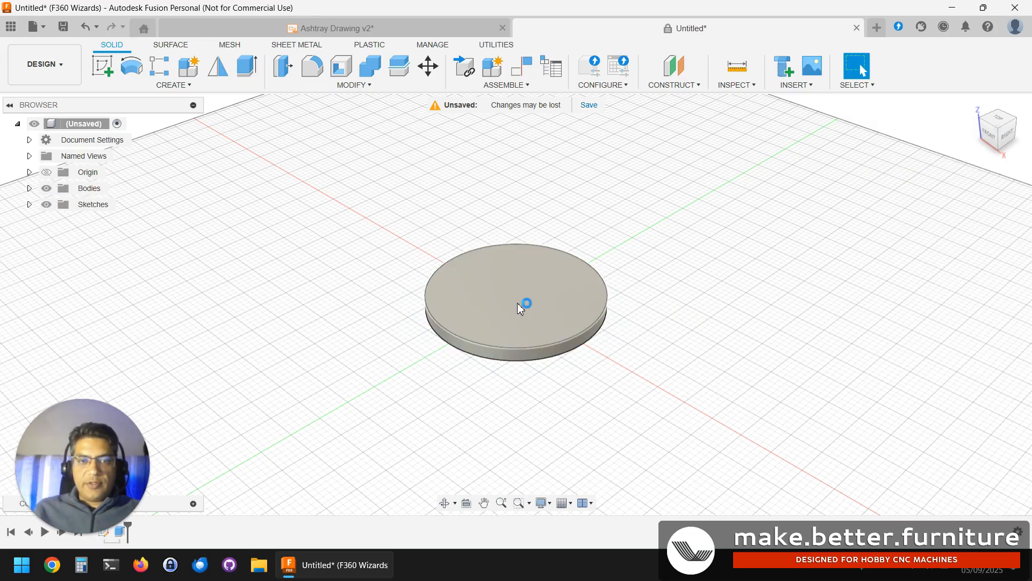
Show the hidden circle sketch and extrude its outer ring profile 0.75 in upward, joined to the floor body.
left_click(30, 205)
left_click(61, 223)
left_click(59, 221)
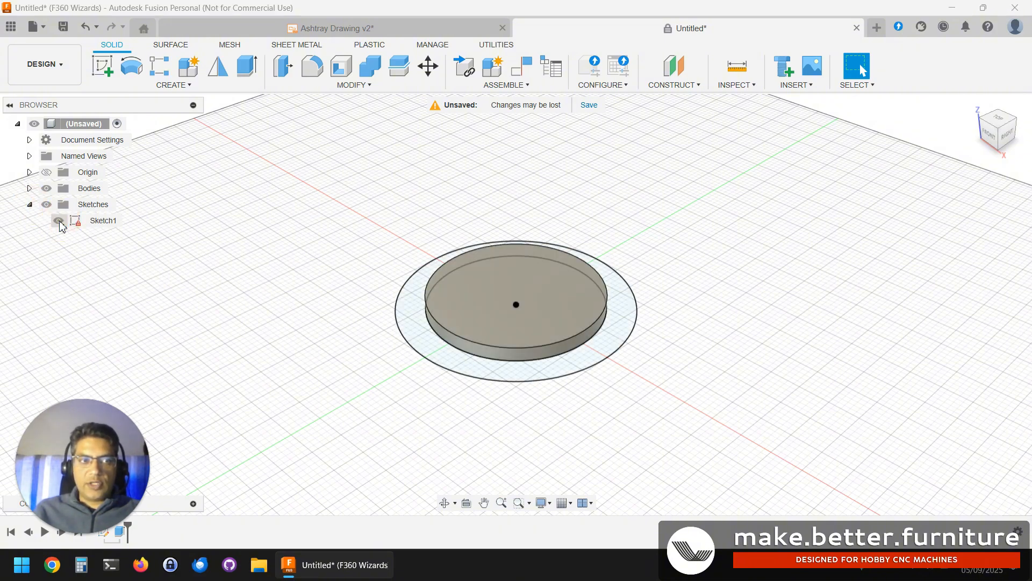
key("e")
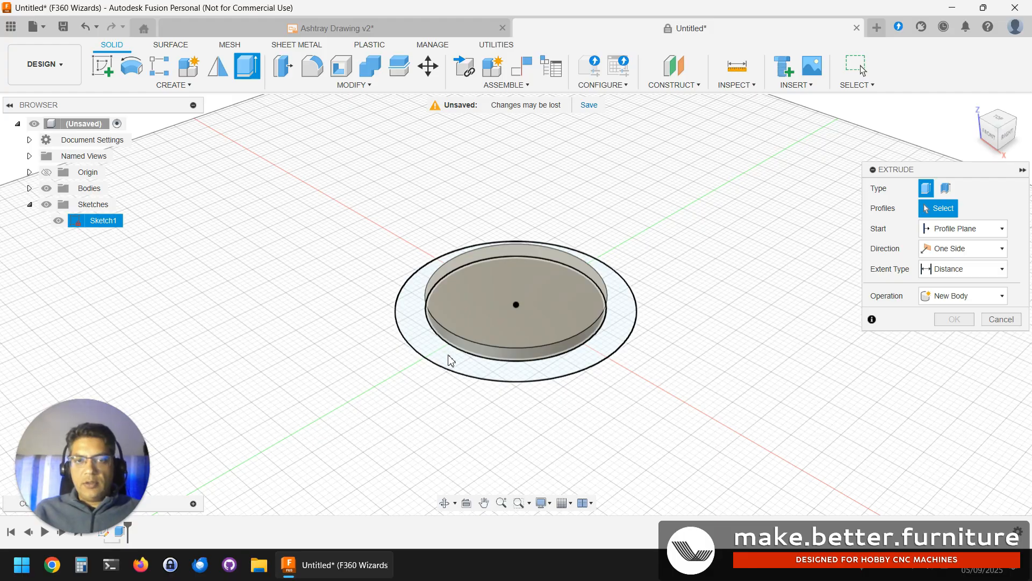
left_click(449, 357)
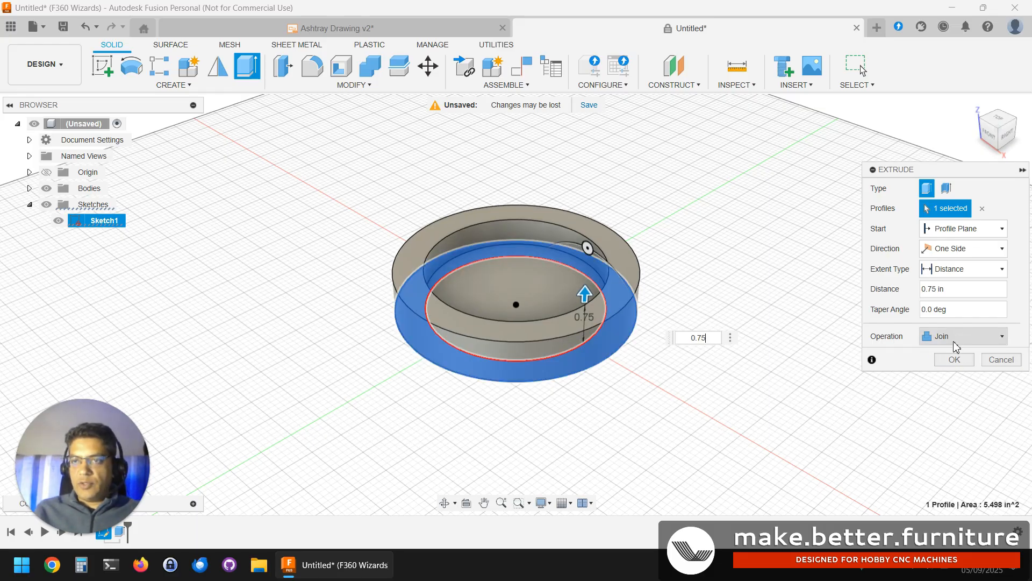
left_click(954, 359)
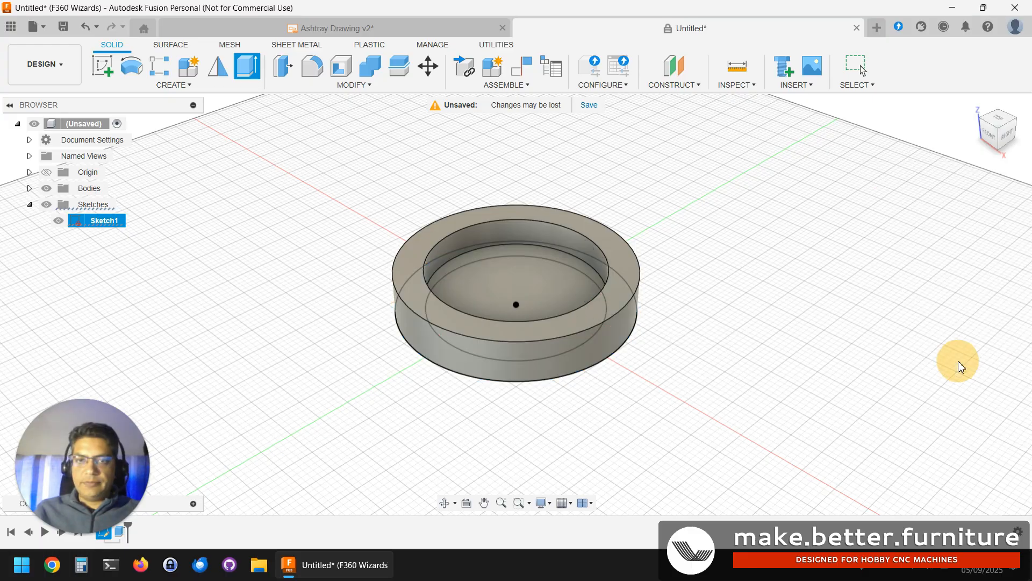
Hide the circle sketch so that only the solid ashtray body is displayed.
middle_click_drag(681, 411, 742, 395, "shift")
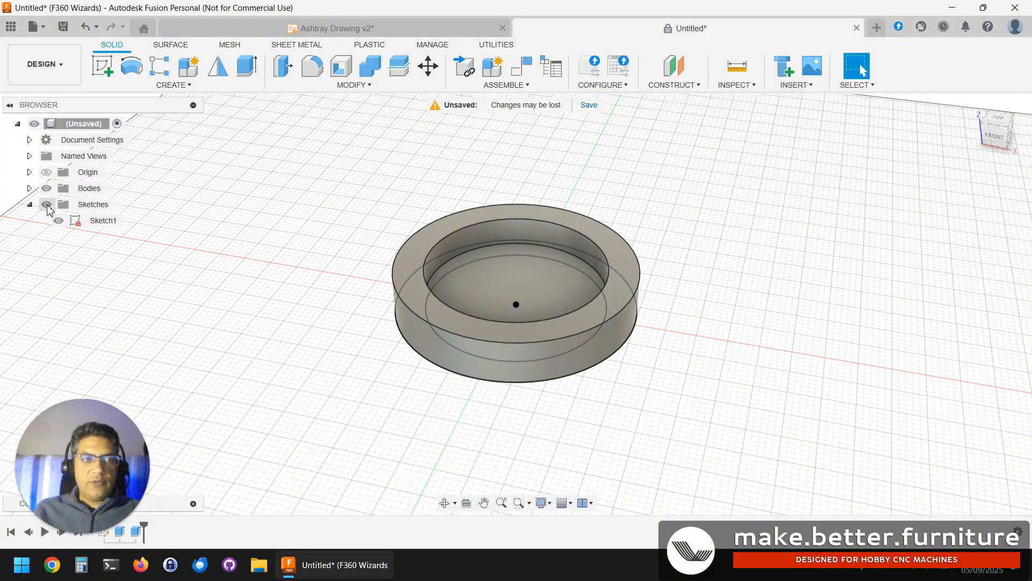
left_click(58, 221)
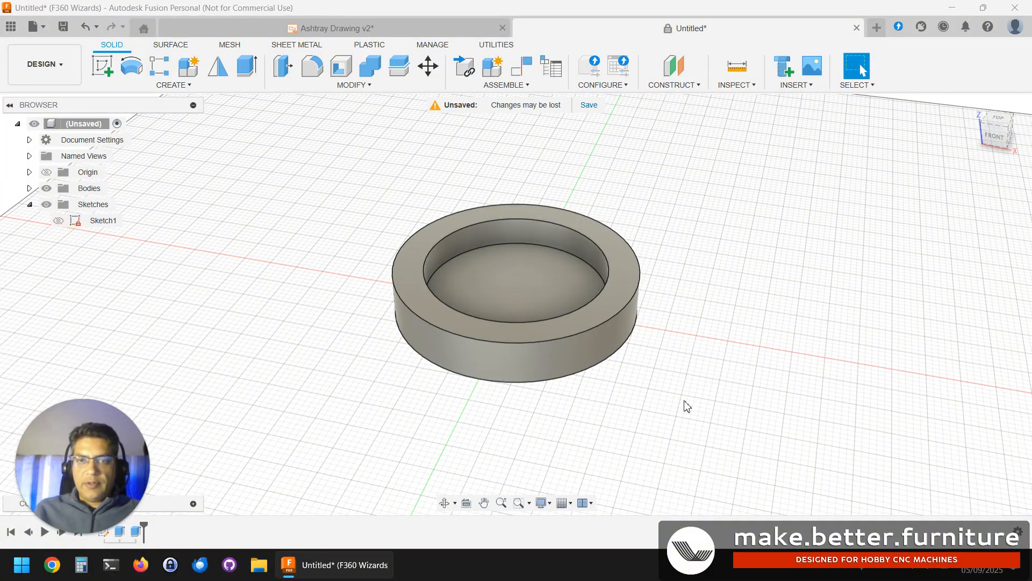
middle_click_drag(686, 406, 661, 413, "shift")
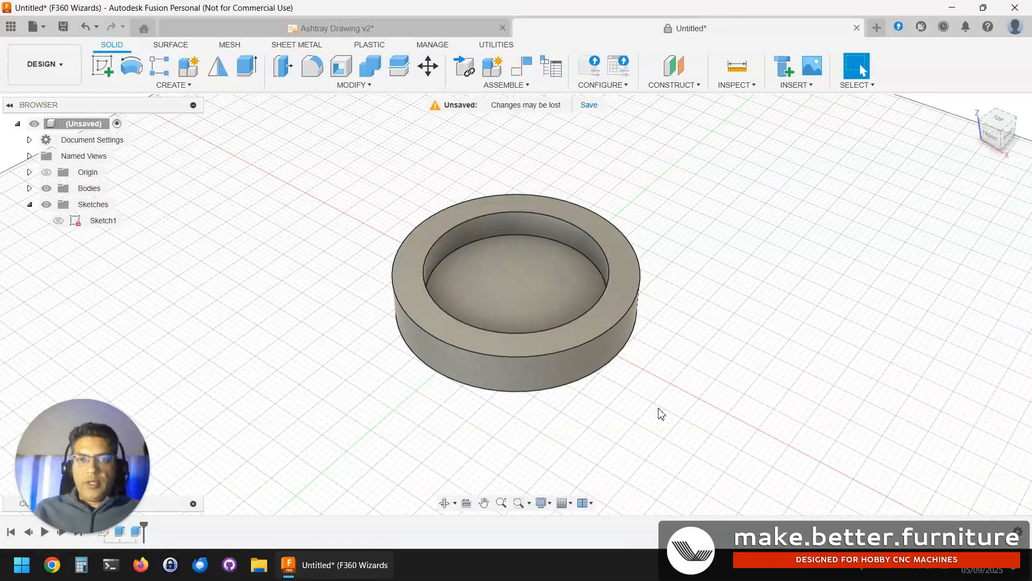
Consult the ashtray drawing and start a new sketch on the front origin plane of the ashtray model.
left_click(358, 30)
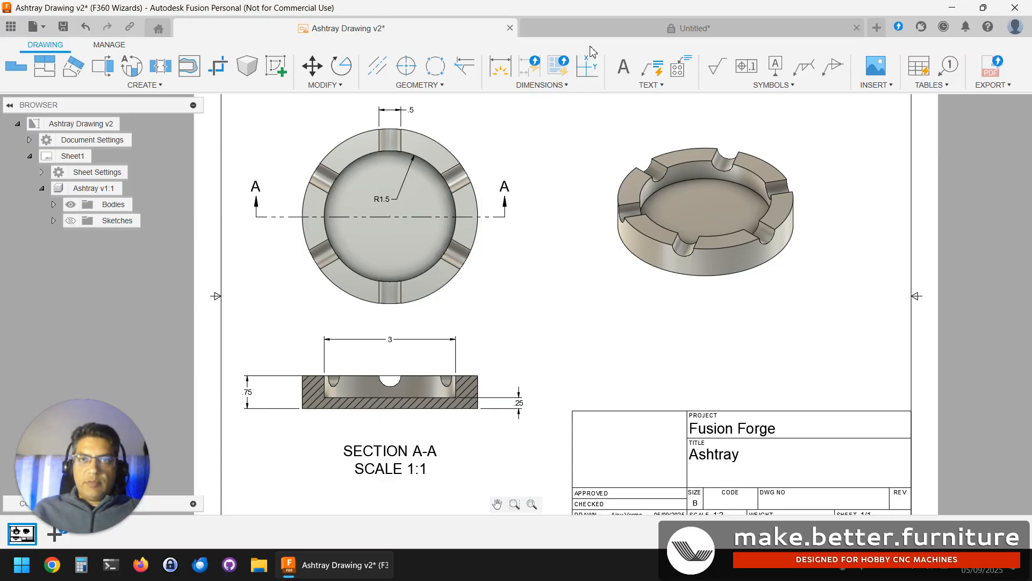
left_click(614, 26)
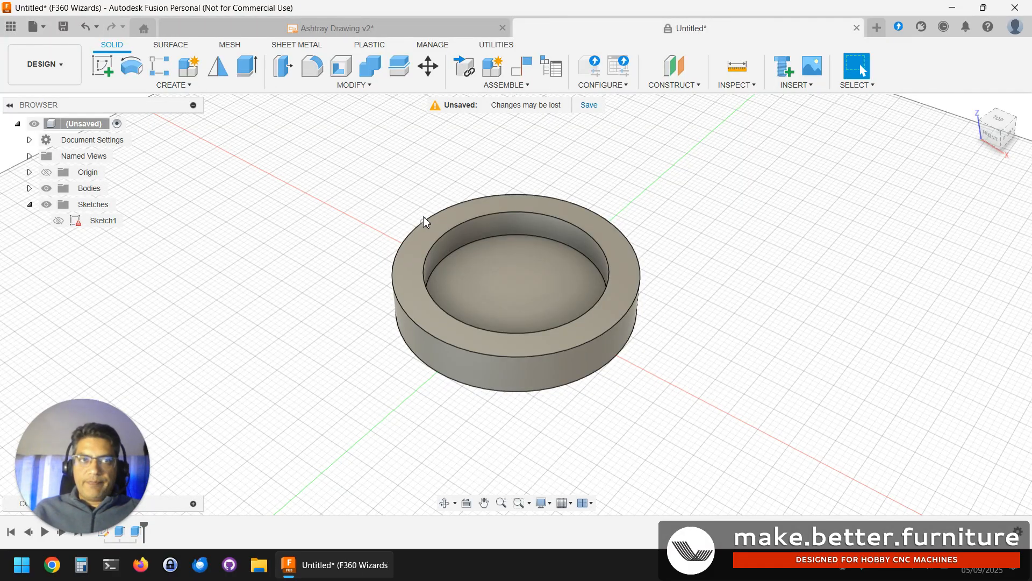
left_click(992, 141)
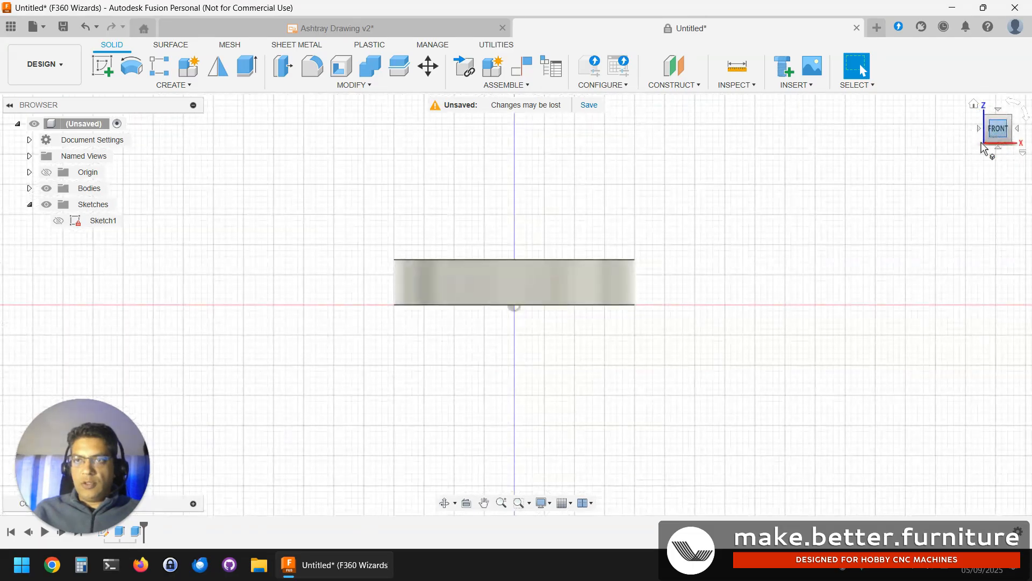
left_click(109, 72)
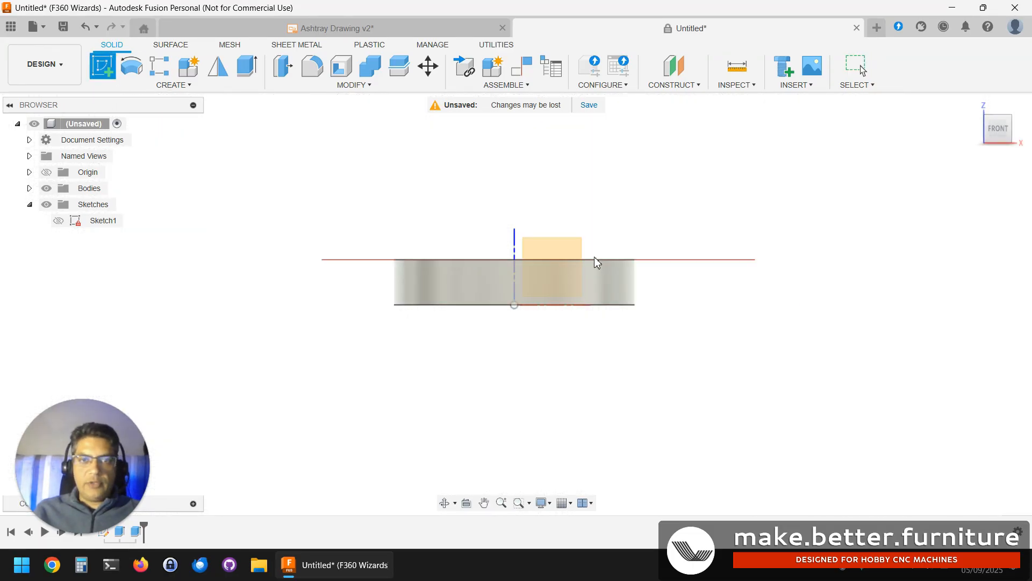
left_click(568, 247)
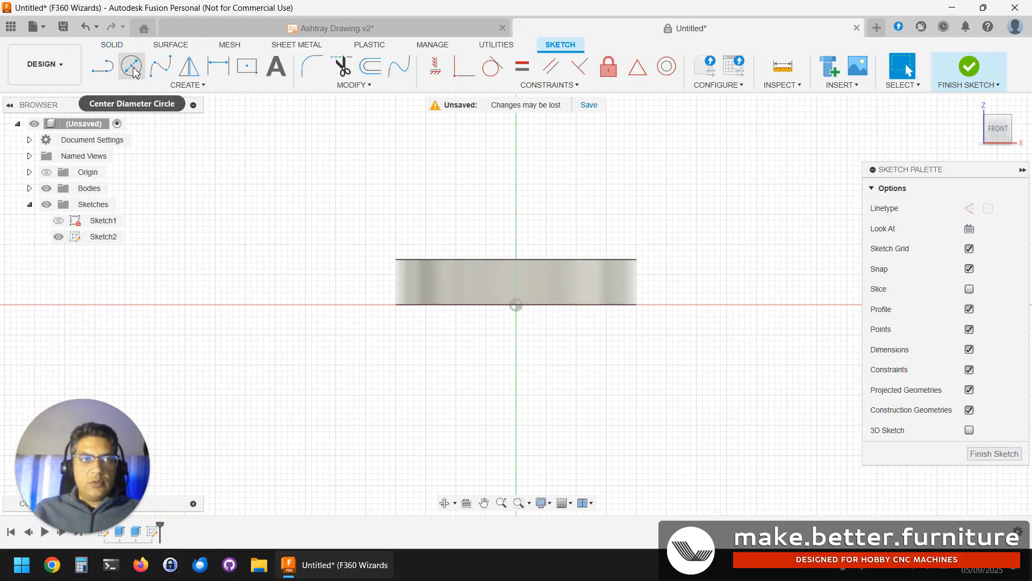
left_click(131, 67)
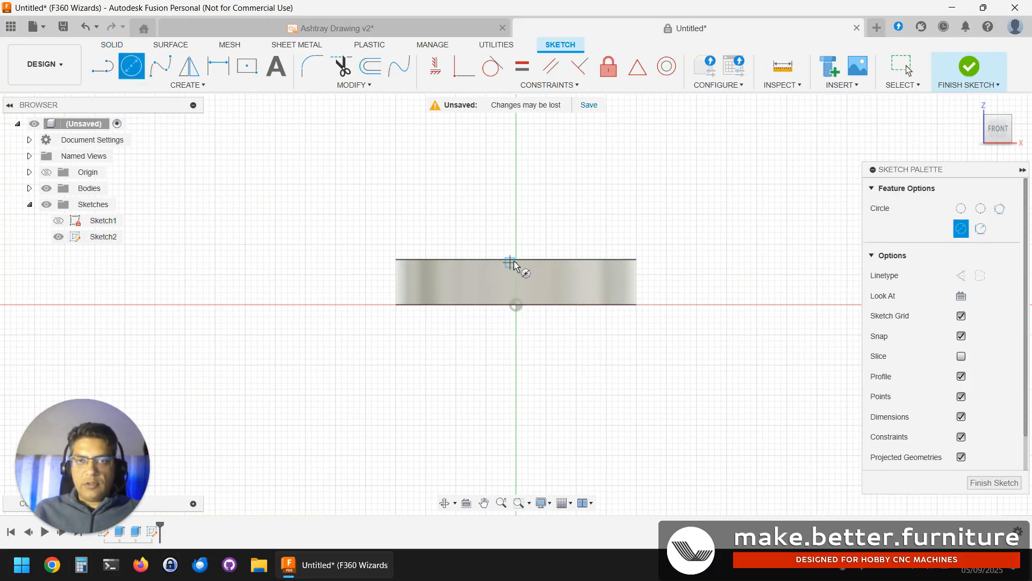
scroll(516, 262, "up", 5)
Add a center mark to the middle notch in the Section A-A view of the ashtray drawing.
left_click(331, 29)
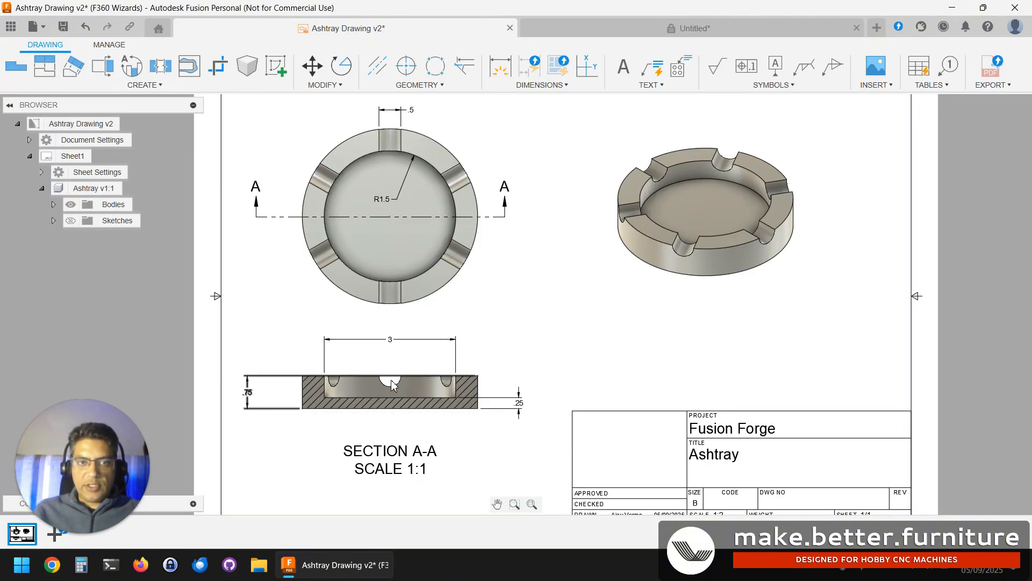
left_click(406, 66)
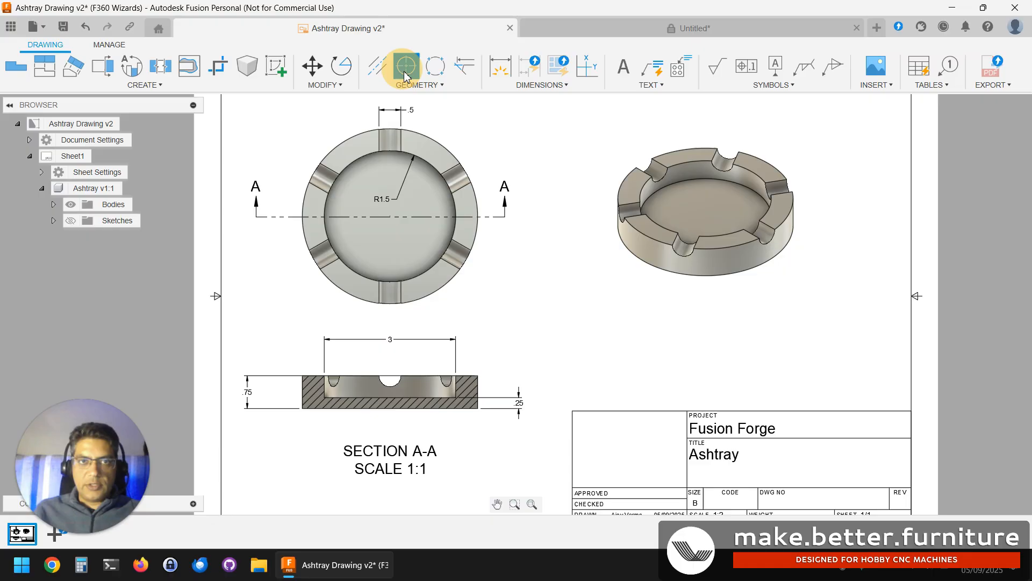
left_click(391, 384)
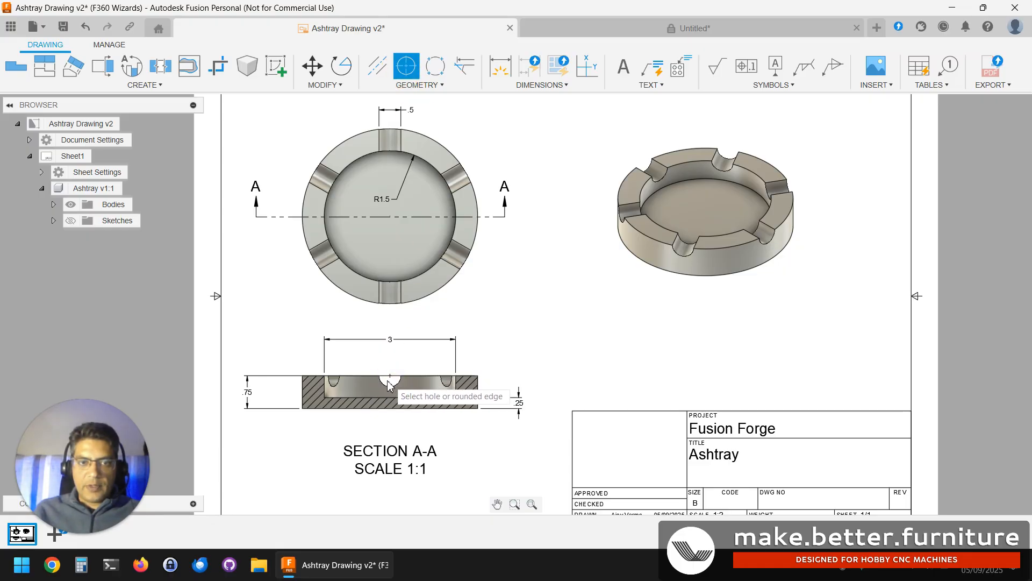
left_click(579, 28)
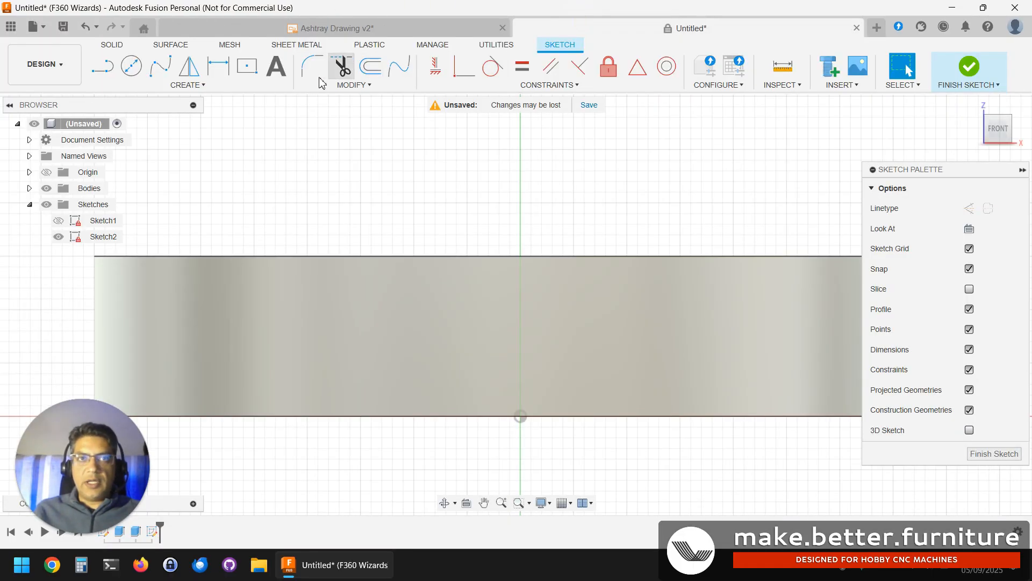
Check the notch width in the drawing, sketch a 0.5 in diameter circle centred on the rim's top edge above the origin, and finish the sketch.
left_click(131, 66)
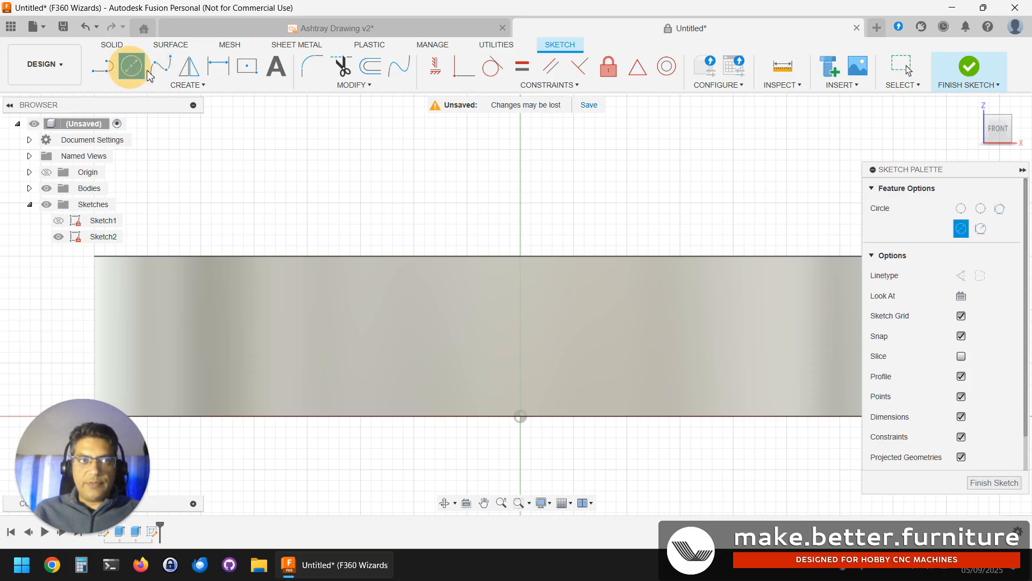
left_click(521, 256)
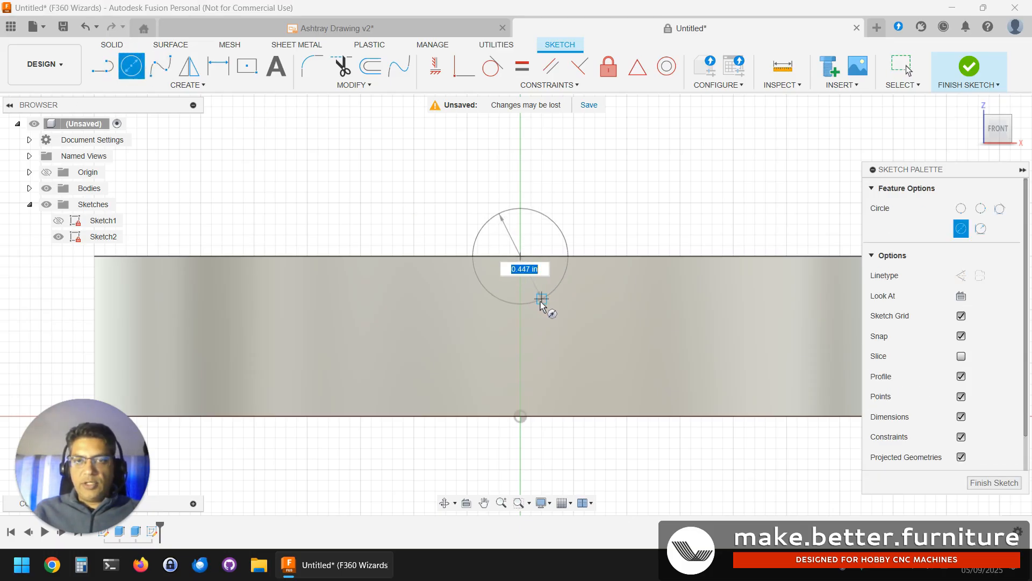
left_click(404, 32)
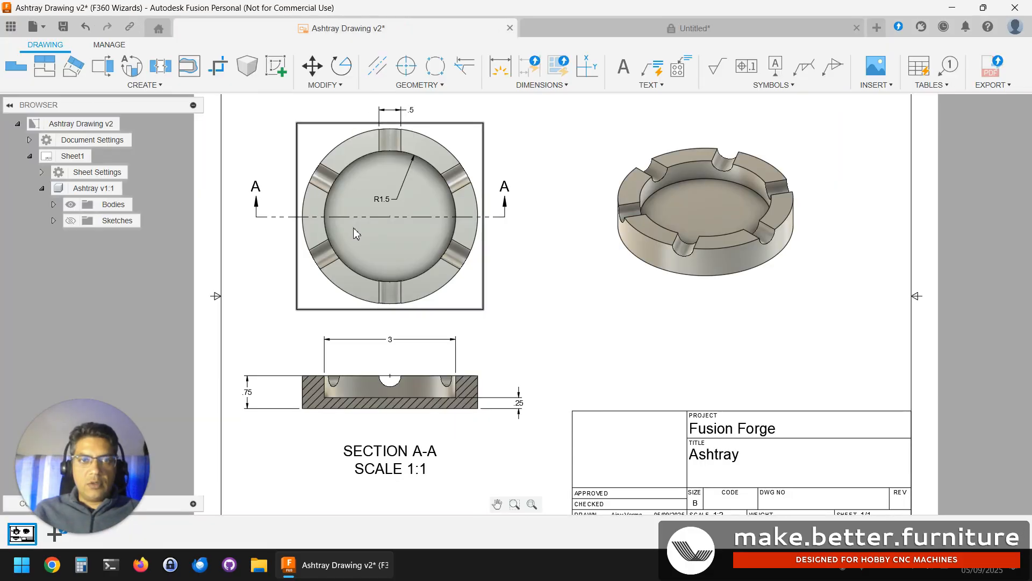
left_click(646, 32)
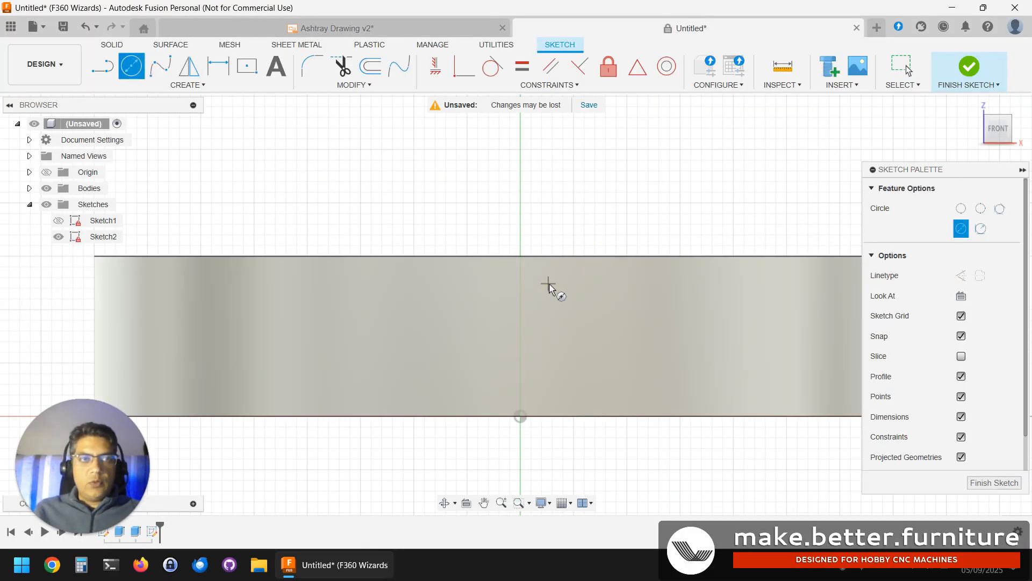
left_click(519, 256)
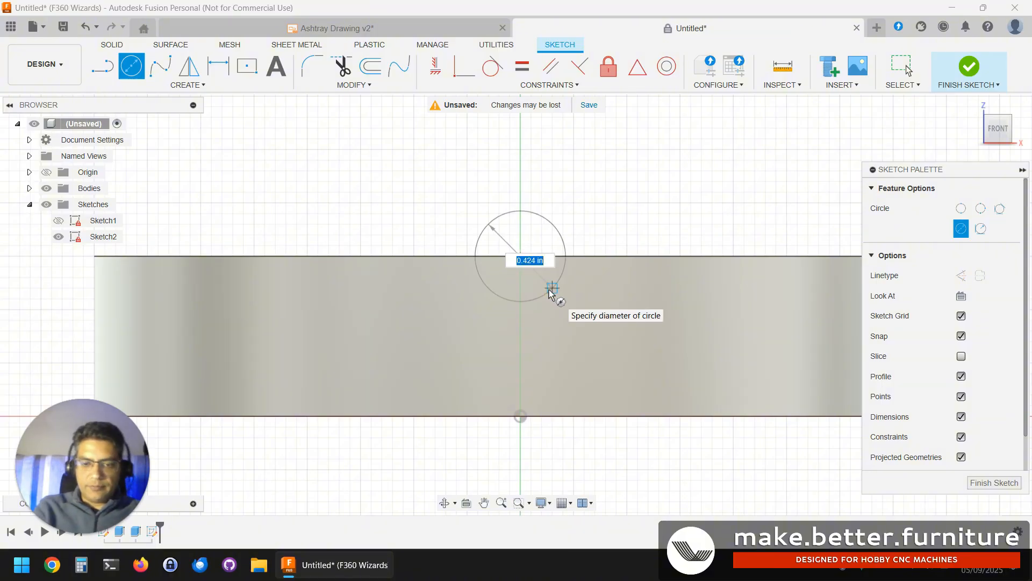
type("0.5")
key("Return")
key("Escape")
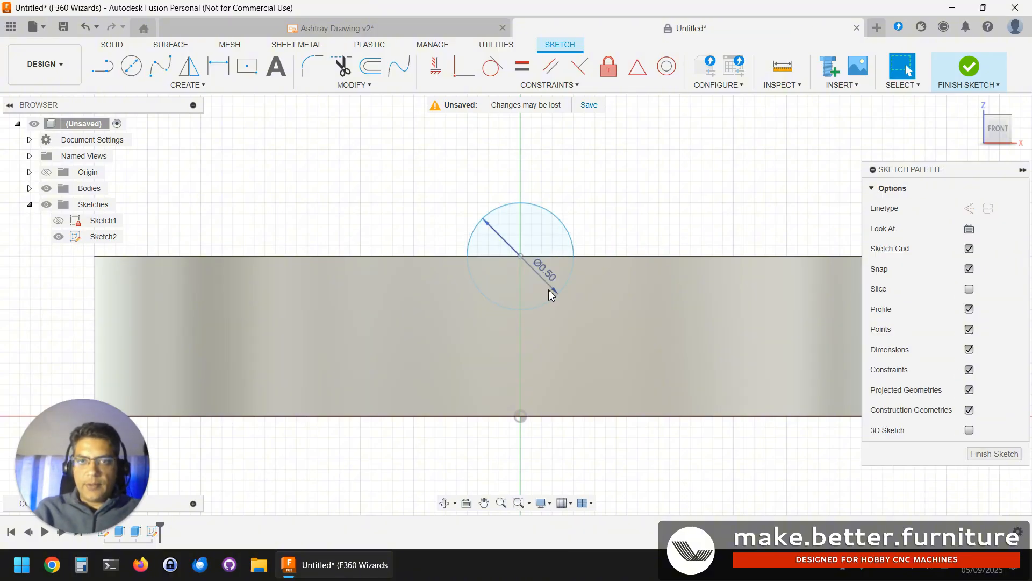
left_click(994, 453)
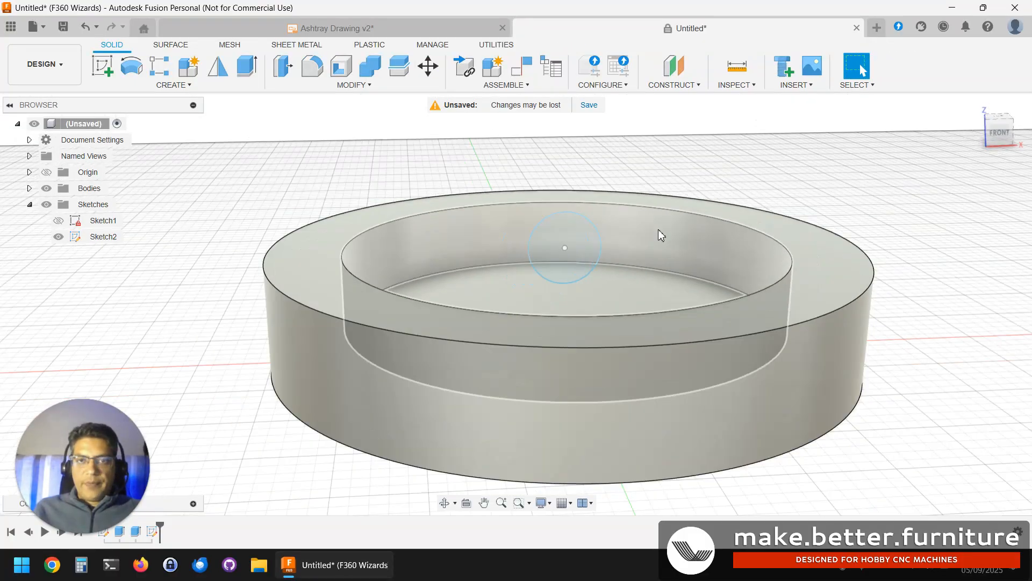
Extrude the circle profile symmetrically with extent All as a cut, making two opposite notches through the rim.
key("e")
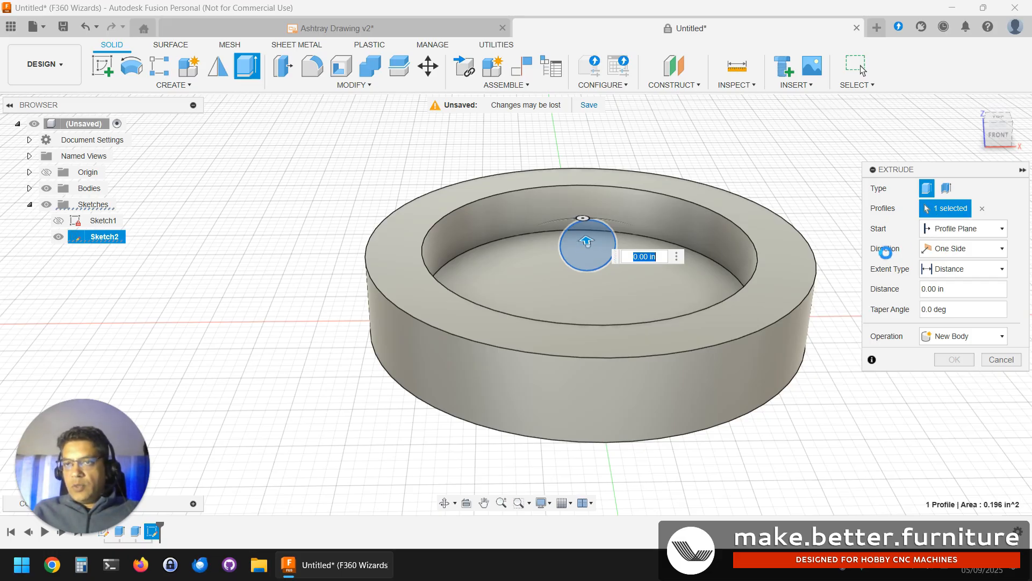
left_click(953, 251)
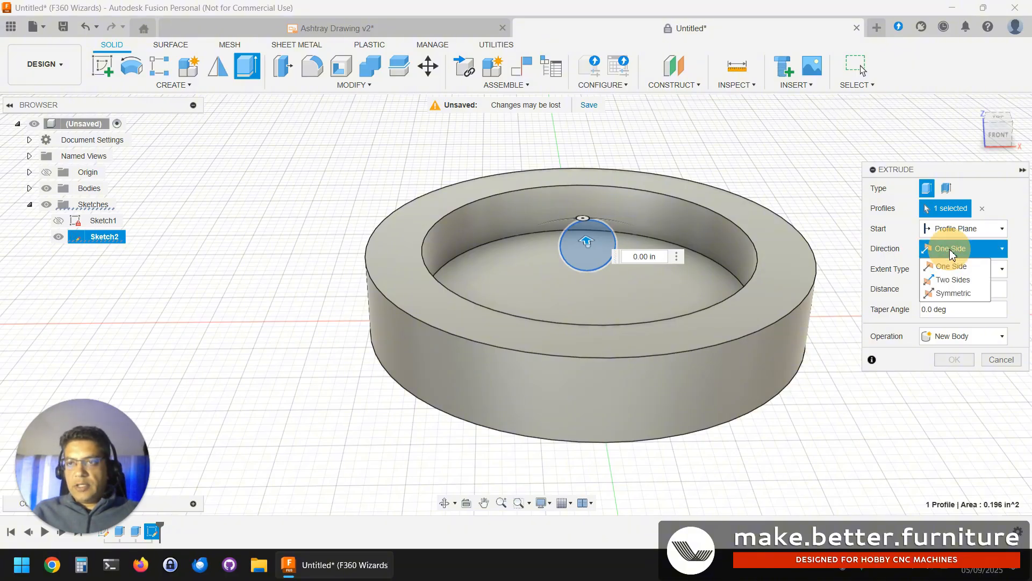
left_click(954, 294)
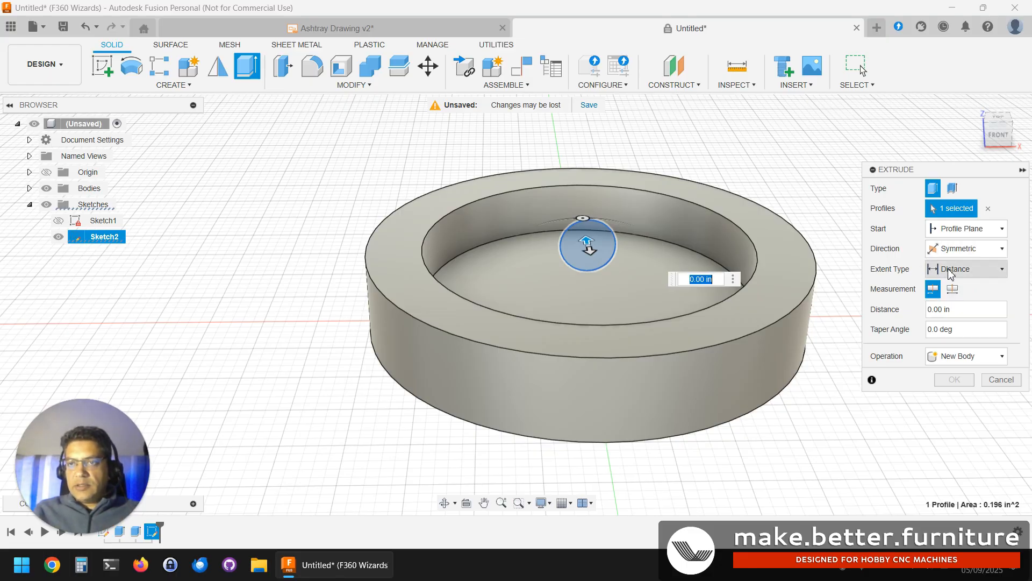
left_click(951, 273)
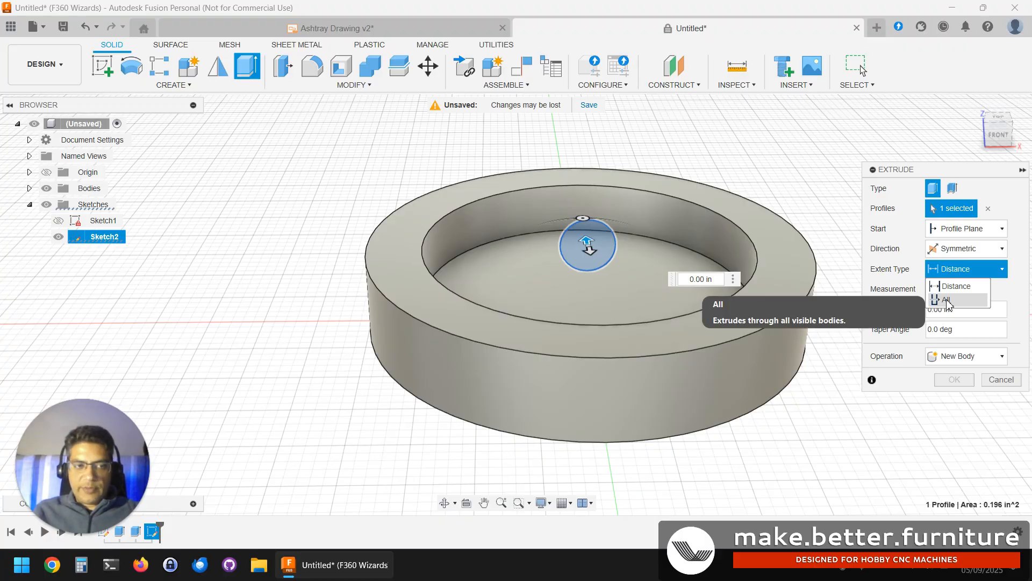
left_click(948, 304)
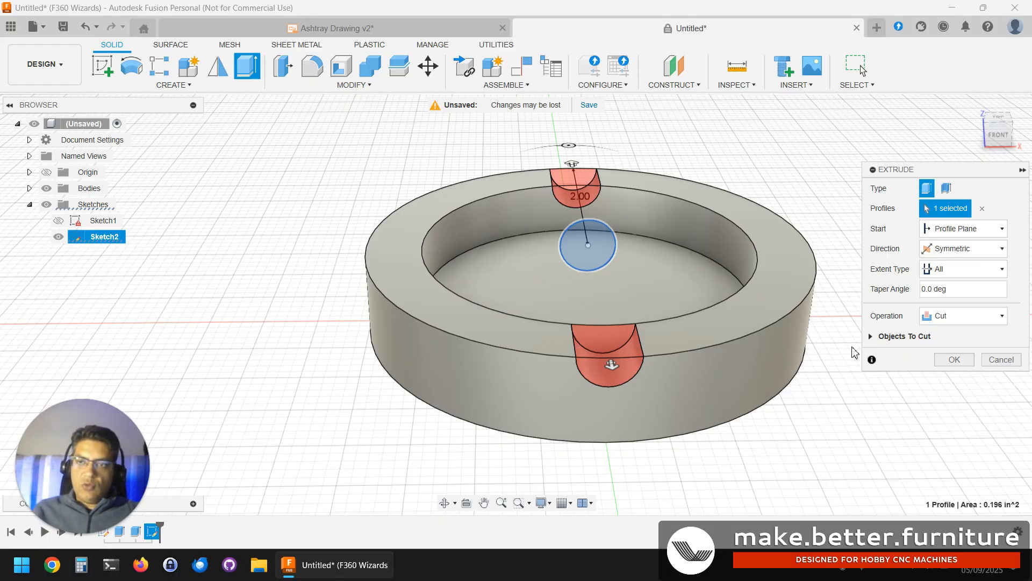
scroll(816, 384, "down", 3)
middle_click_drag(815, 388, 767, 410)
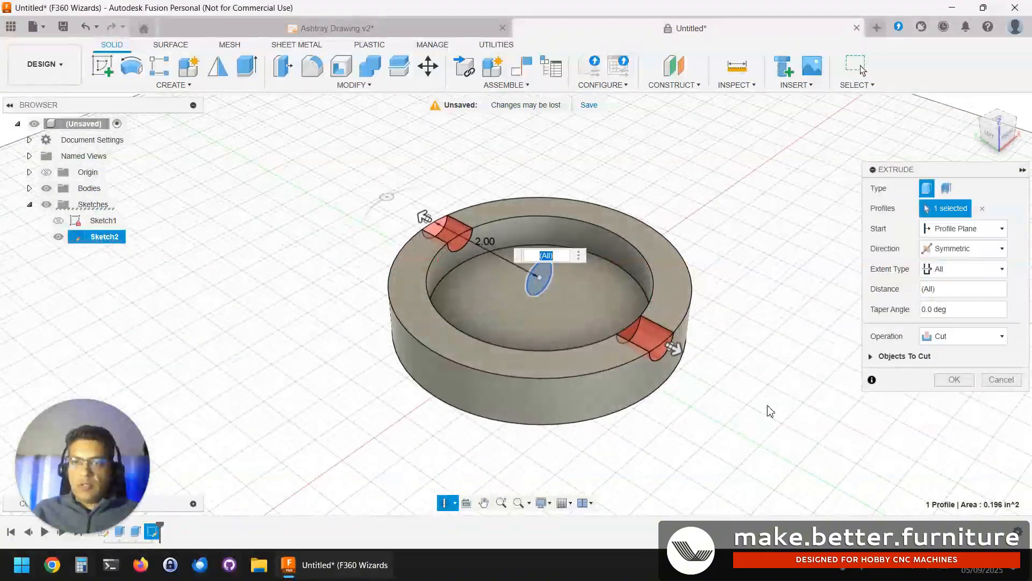
left_click(956, 380)
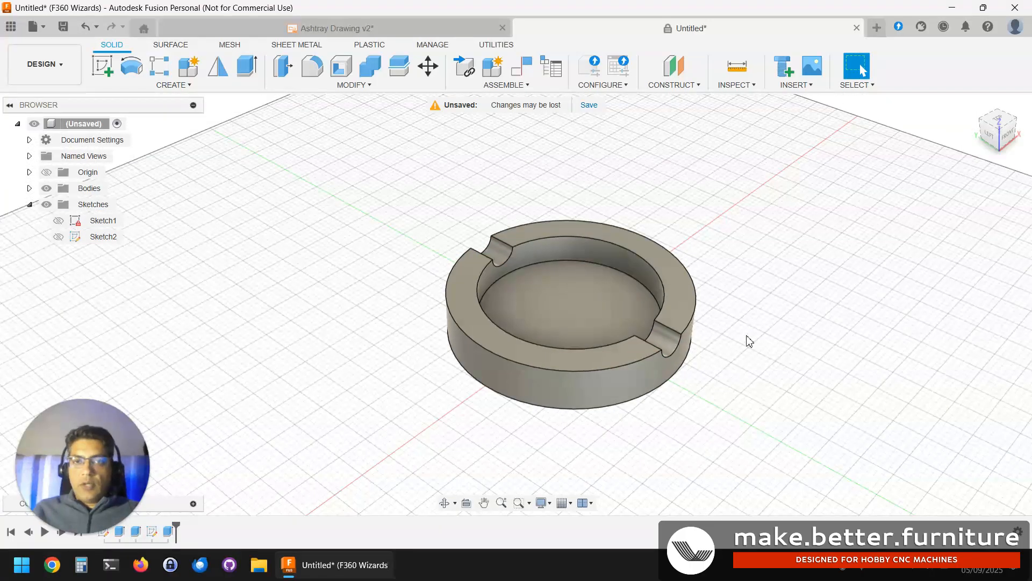
mouse_move(744, 338)
middle_mouse_down("shift")
mouse_move(683, 355)
mouse_move(728, 307)
mouse_move(740, 320)
middle_mouse_up("shift")
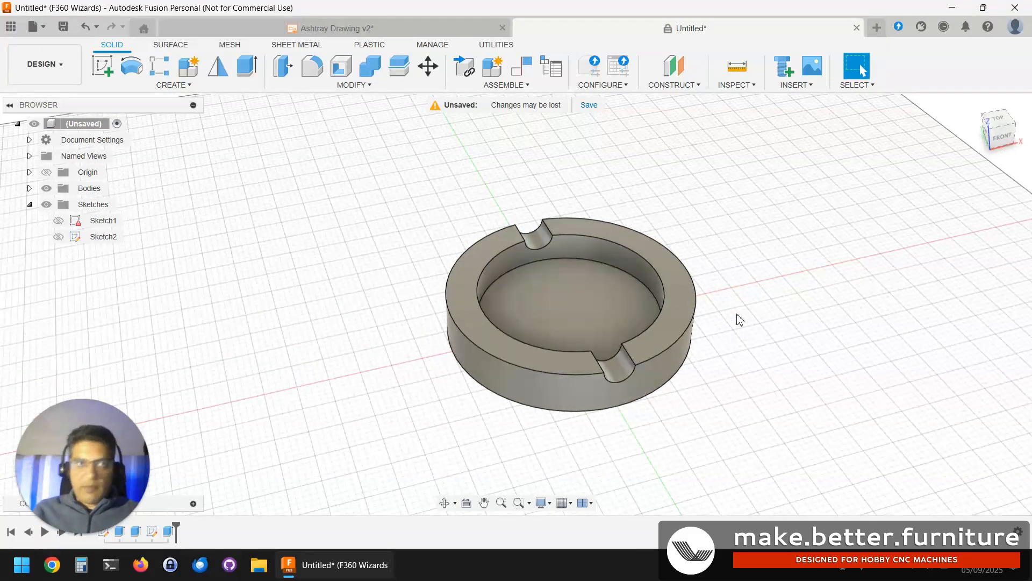
left_click(177, 86)
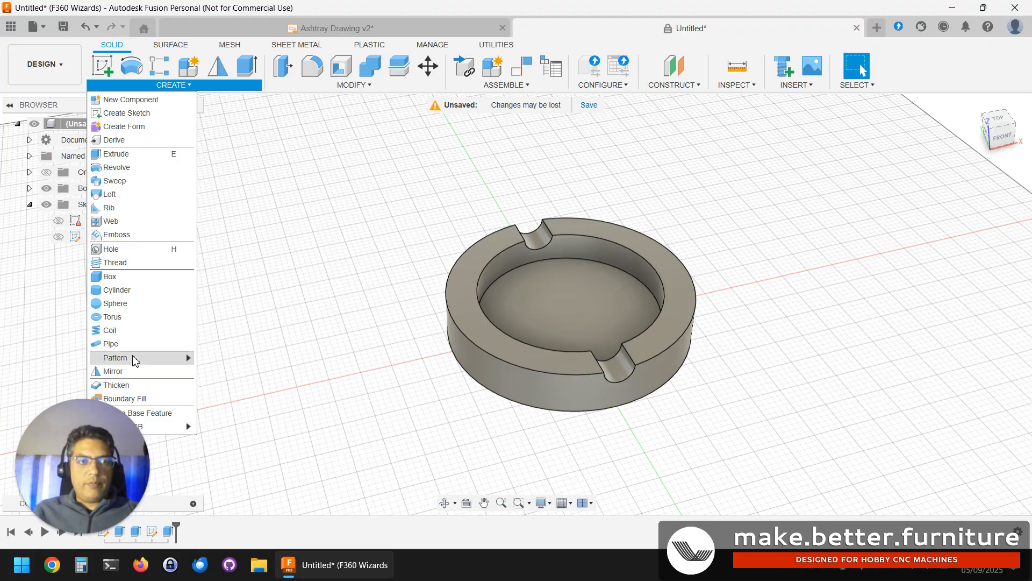
mouse_move(136, 359)
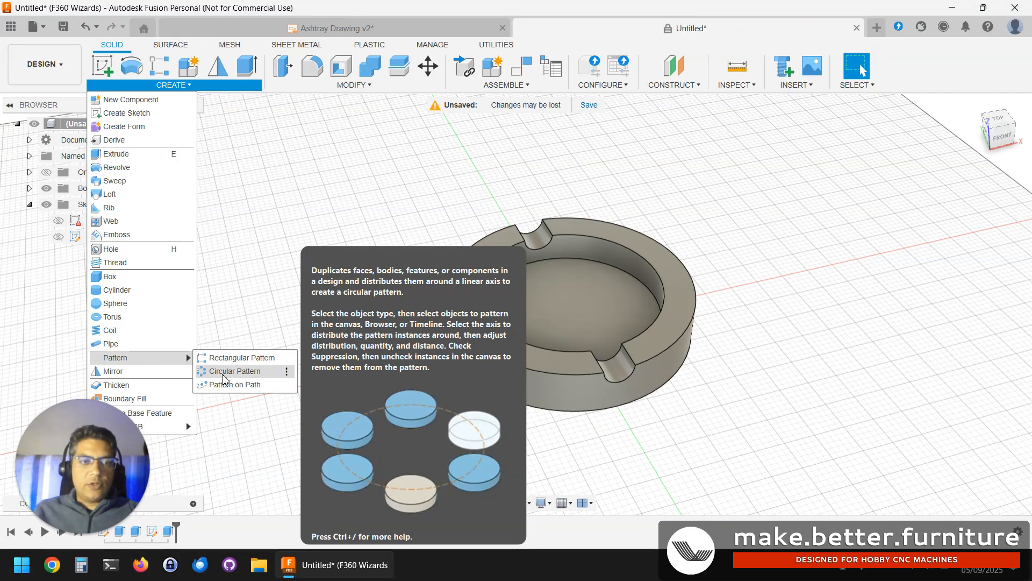
left_click(751, 207)
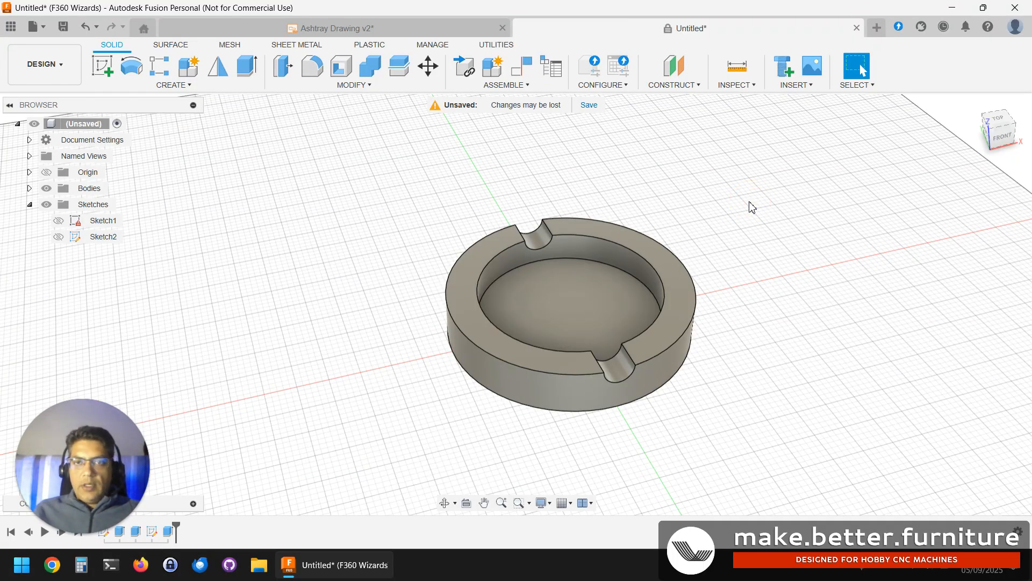
Start a circular pattern with the object type set to Features and choose the notch extrude cut as its object.
type("s")
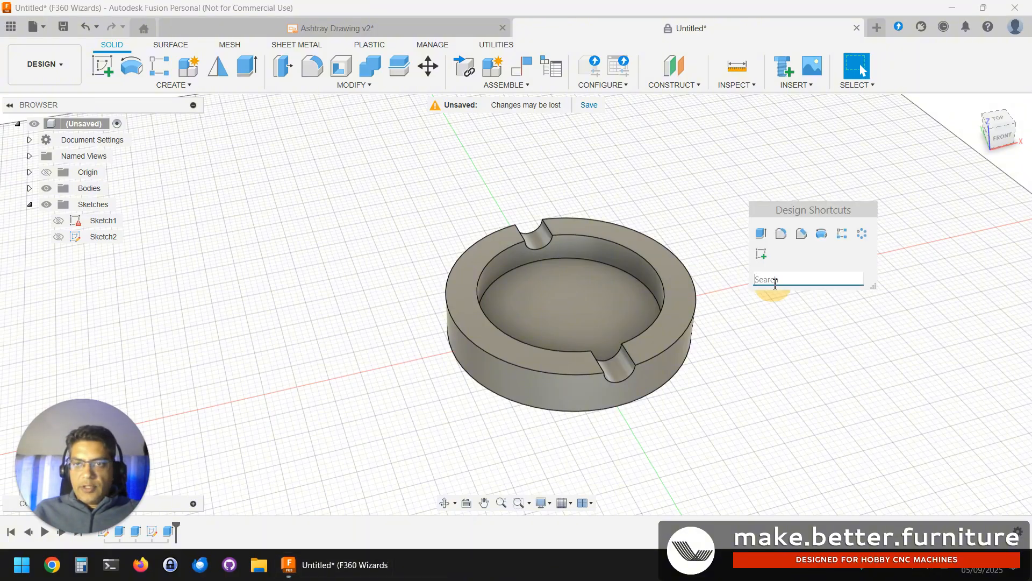
type("patt")
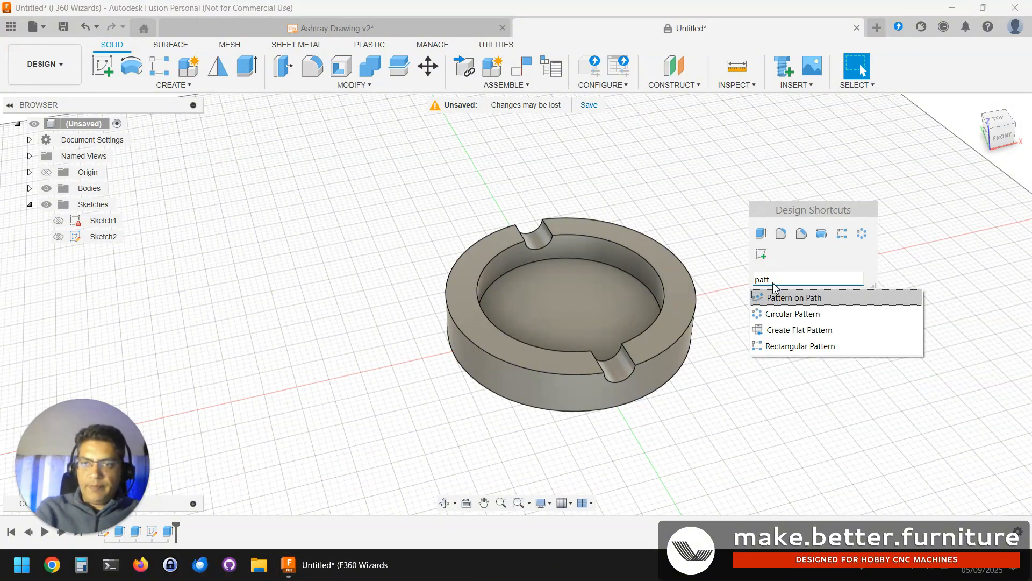
left_click(782, 314)
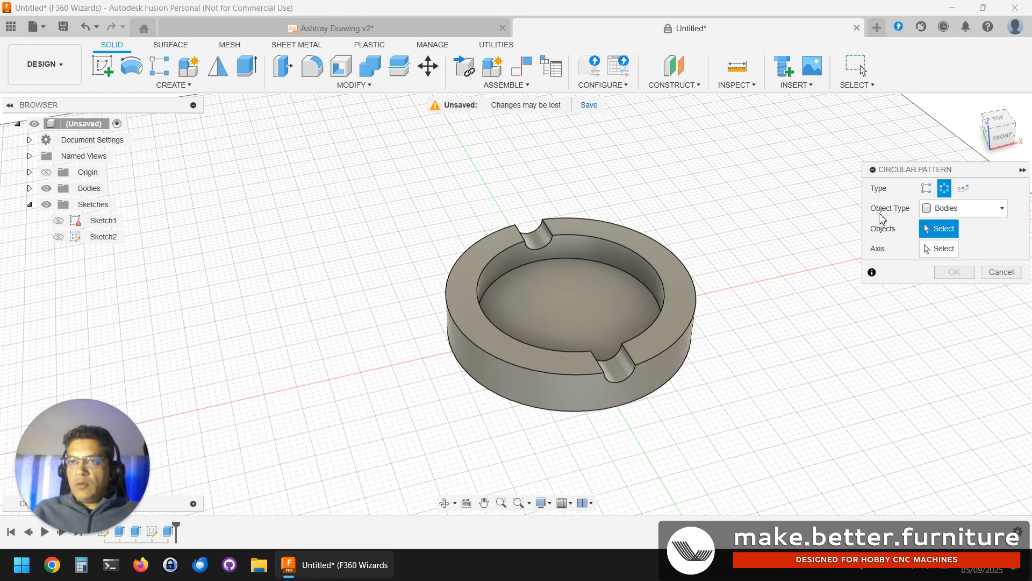
left_click(970, 212)
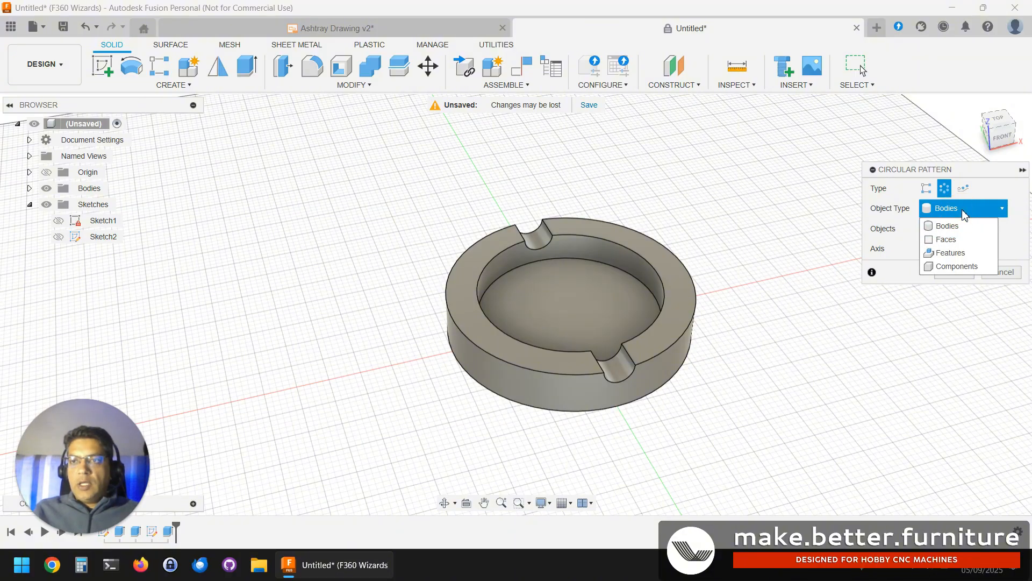
left_click(965, 209)
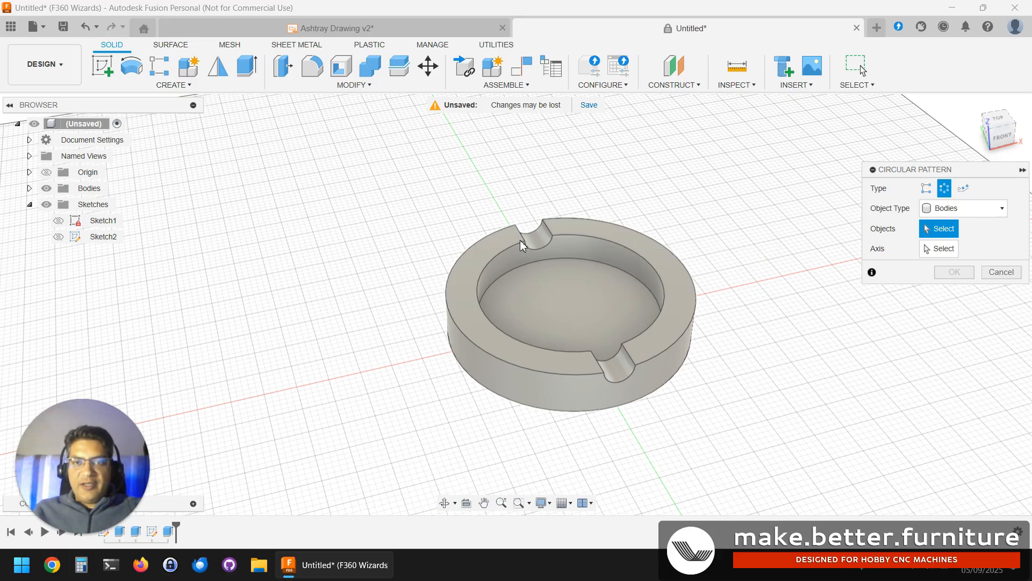
mouse_move(96, 491)
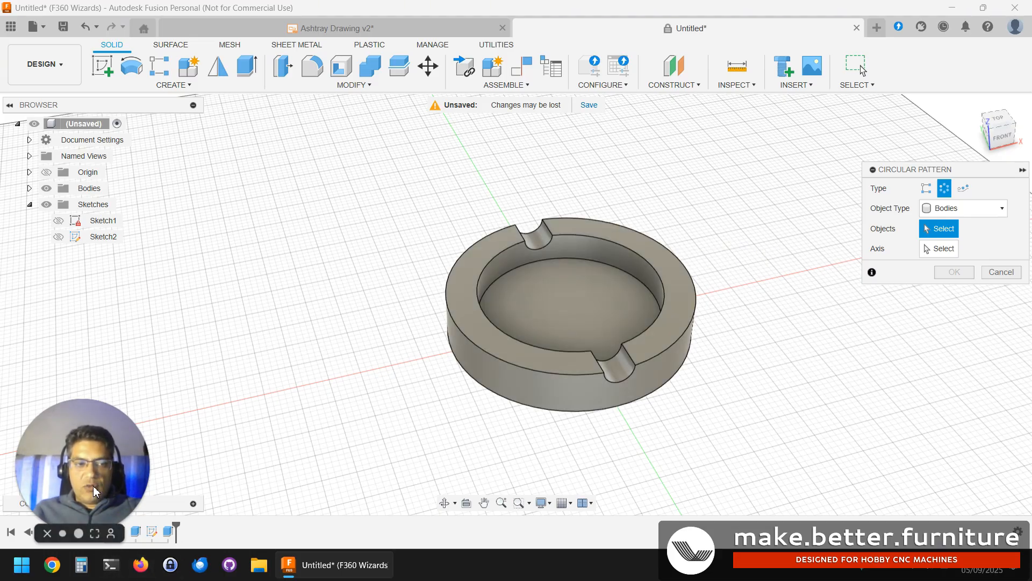
left_click_drag(96, 490, 96, 431)
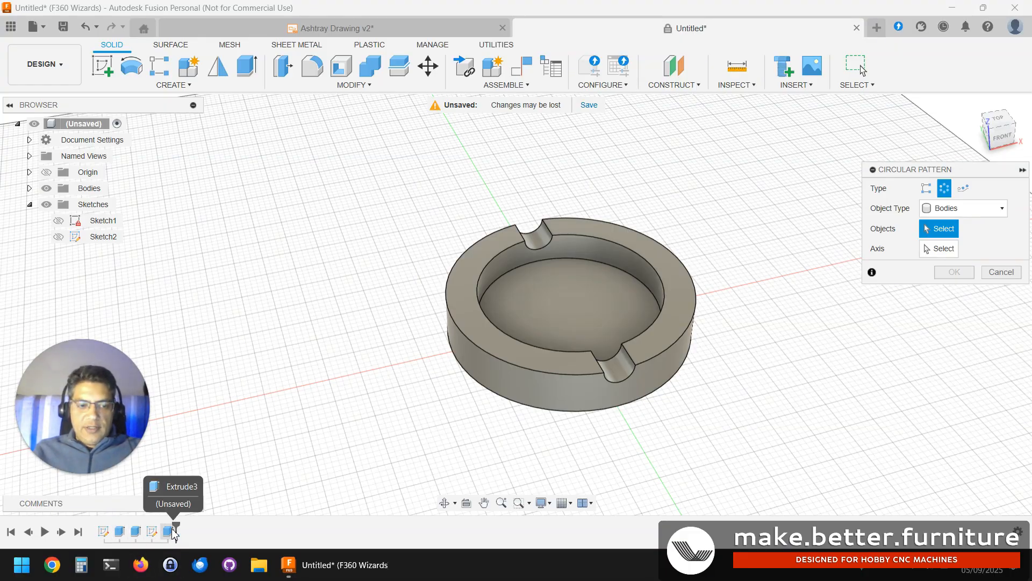
key("XF86MonBrightnessUp")
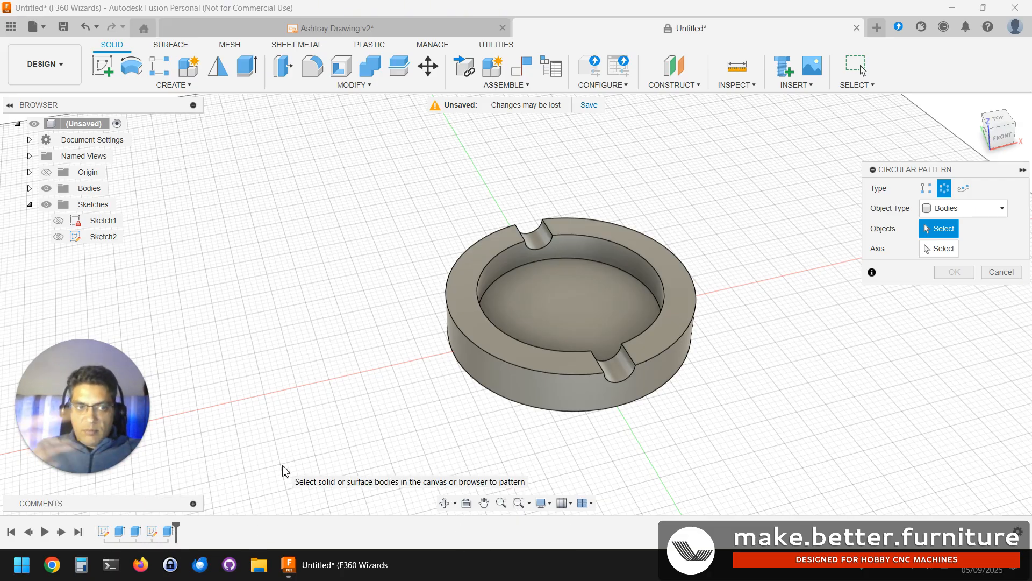
left_click(960, 215)
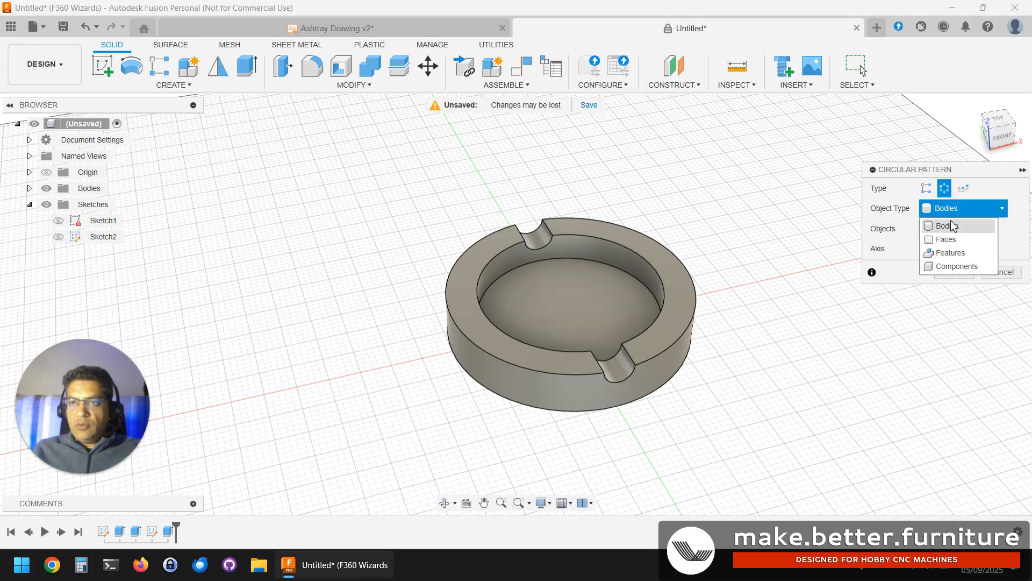
left_click(951, 253)
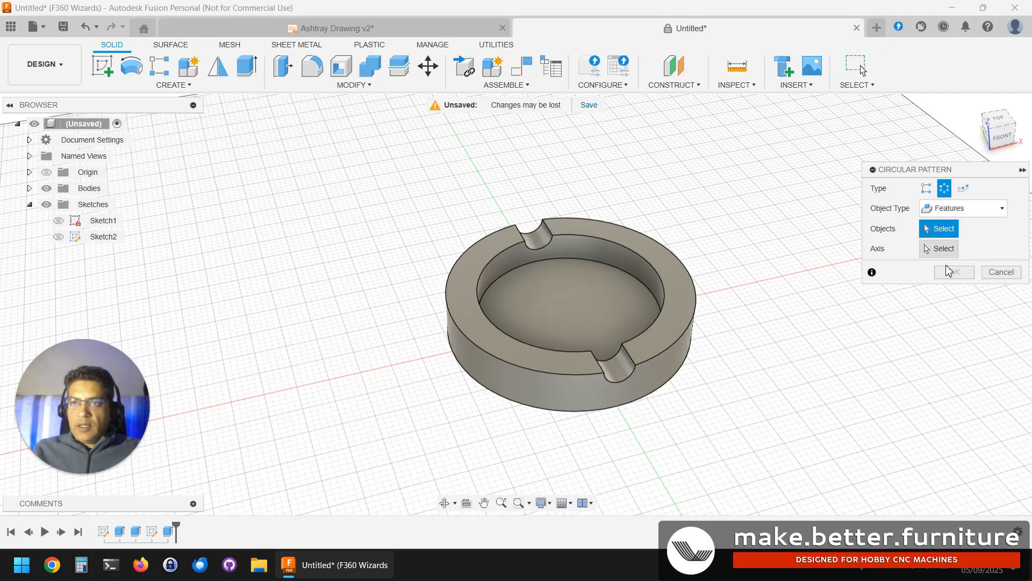
left_click(169, 532)
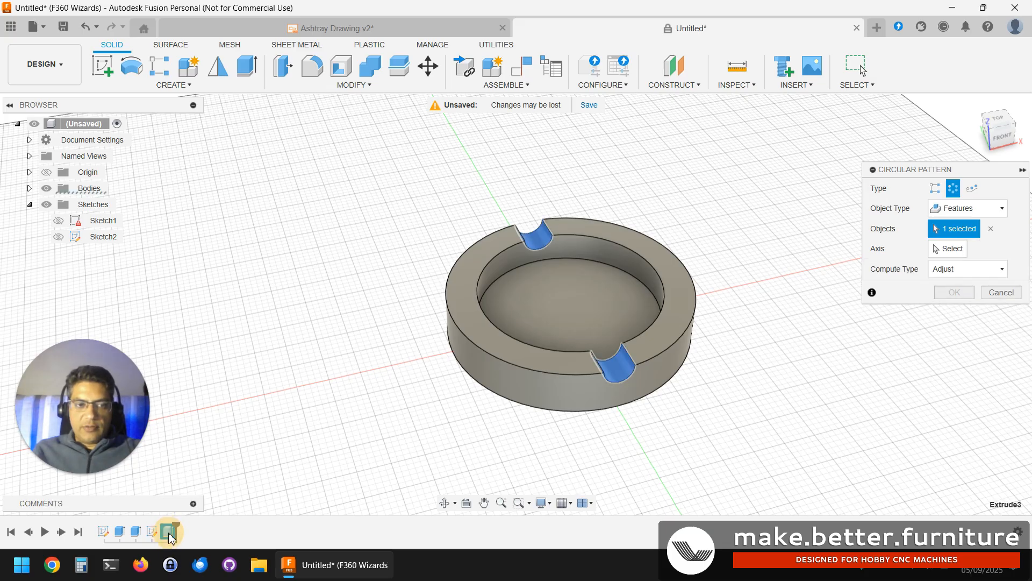
Set the vertical Z axis through the ashtray's center as the pattern axis, keeping the Full distribution.
left_click(951, 249)
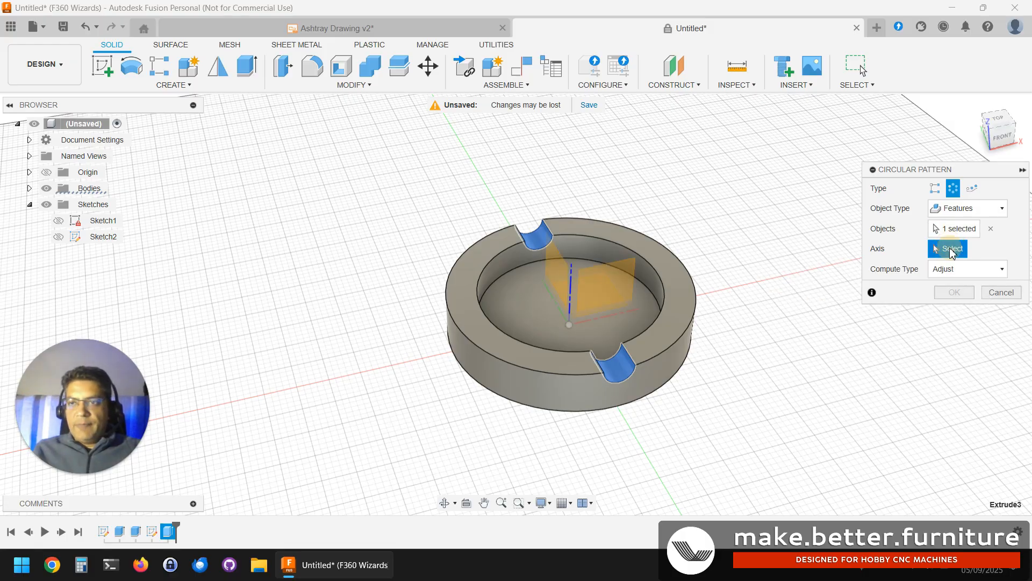
left_click(571, 283)
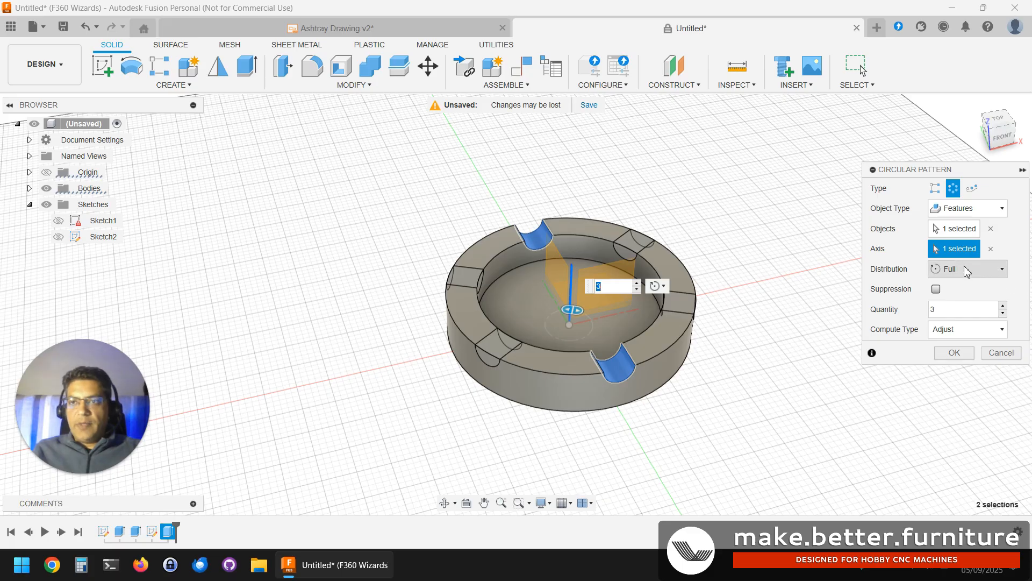
left_click(996, 271)
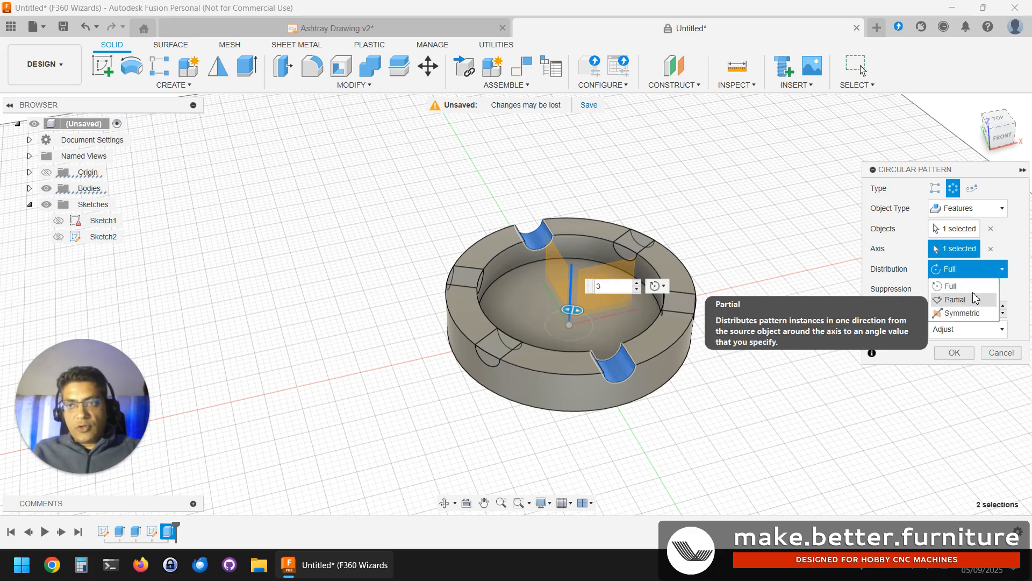
left_click(994, 270)
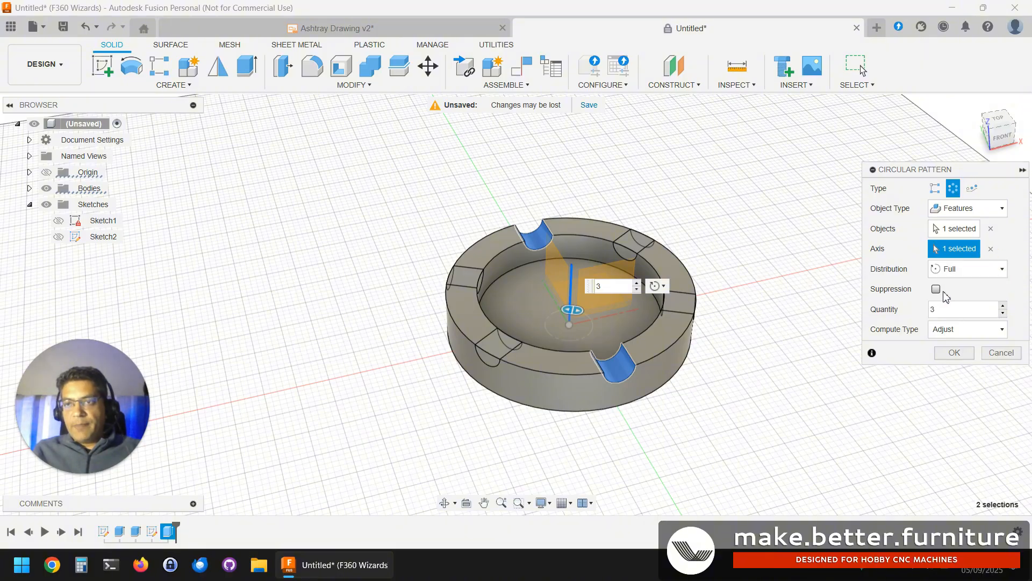
Try a quantity of 6 for the notch pattern and set it back to 3.
left_click(1003, 306)
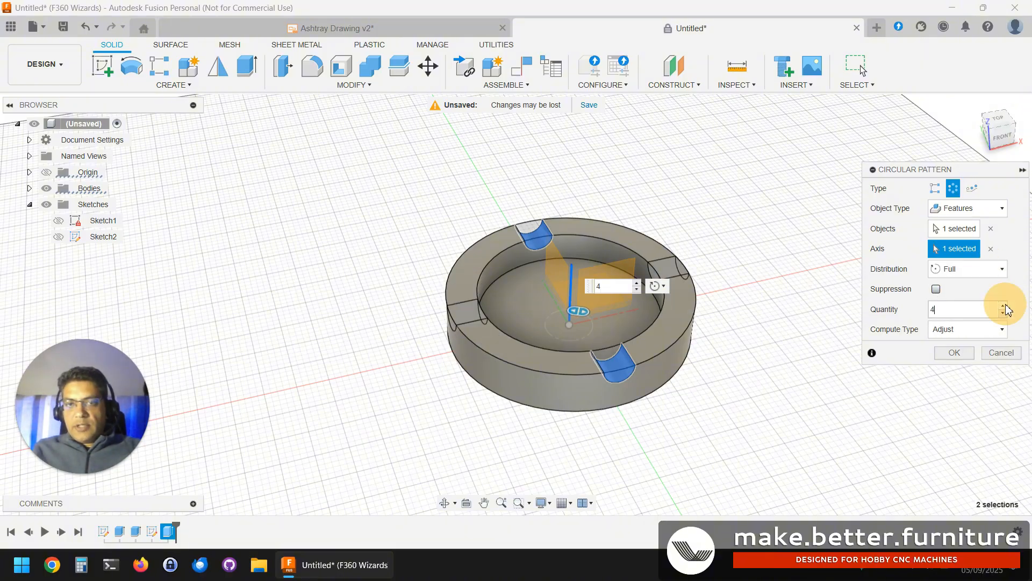
left_click(1003, 306)
left_click(1005, 304)
left_click(1005, 304)
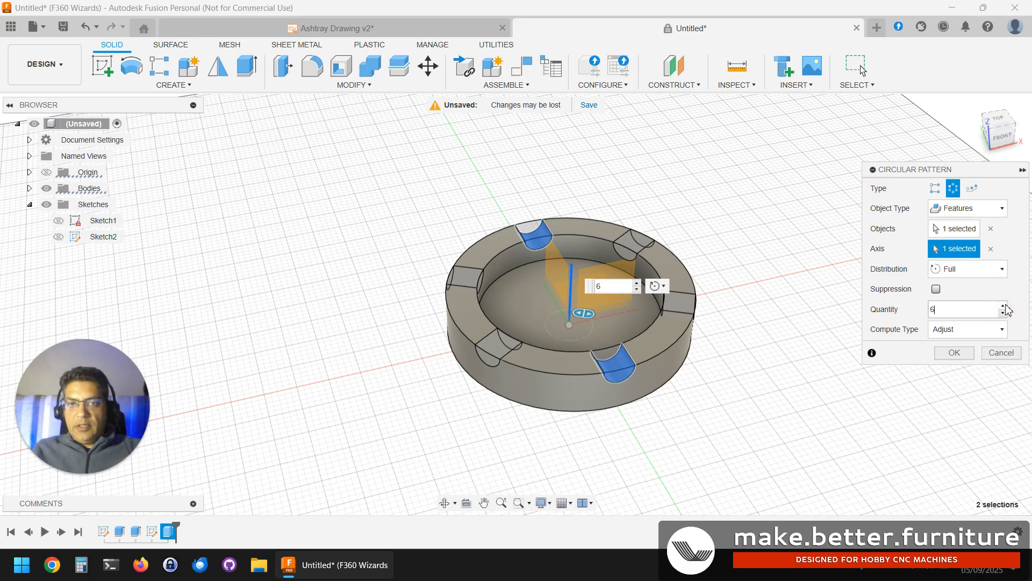
left_click(1002, 313)
left_click(1003, 314)
left_click(1003, 314)
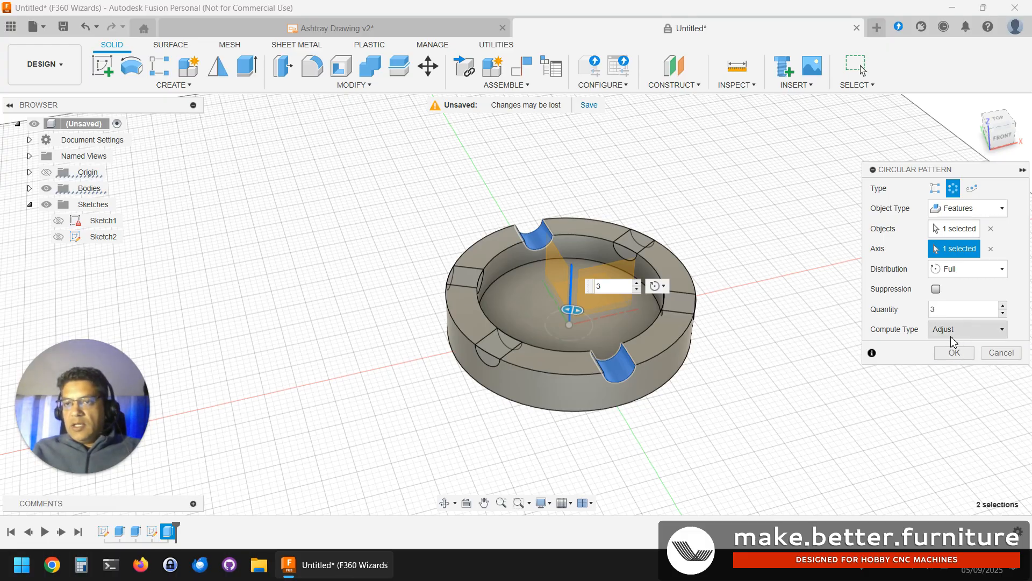
Keep the Adjust compute type and complete the circular pattern of the notch cut with a quantity of 3.
left_click(965, 330)
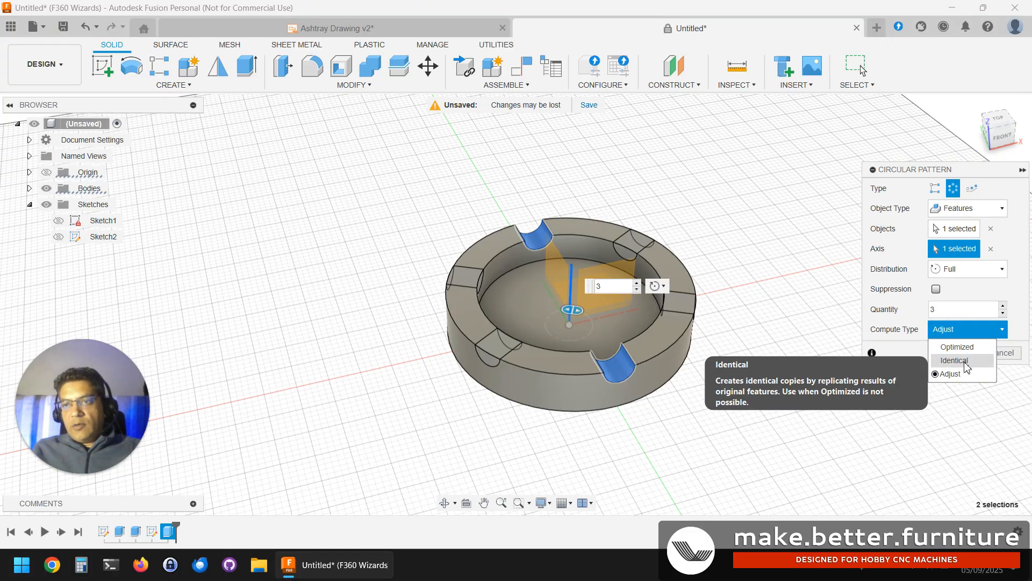
left_click(1001, 330)
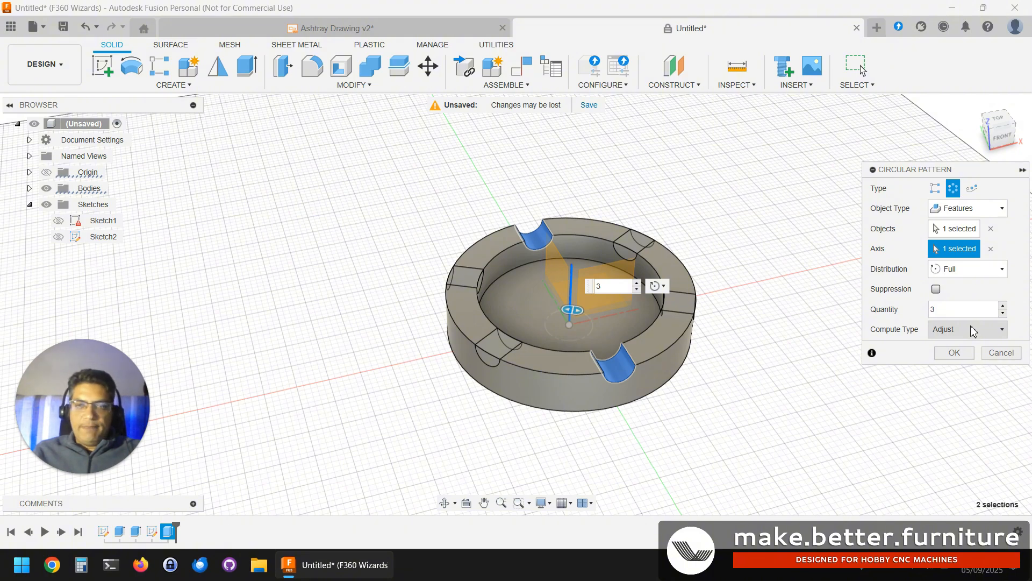
left_click(962, 353)
Compare the patterned ashtray model with the isometric view in the ashtray drawing.
middle_click_drag(766, 332, 621, 242, "shift")
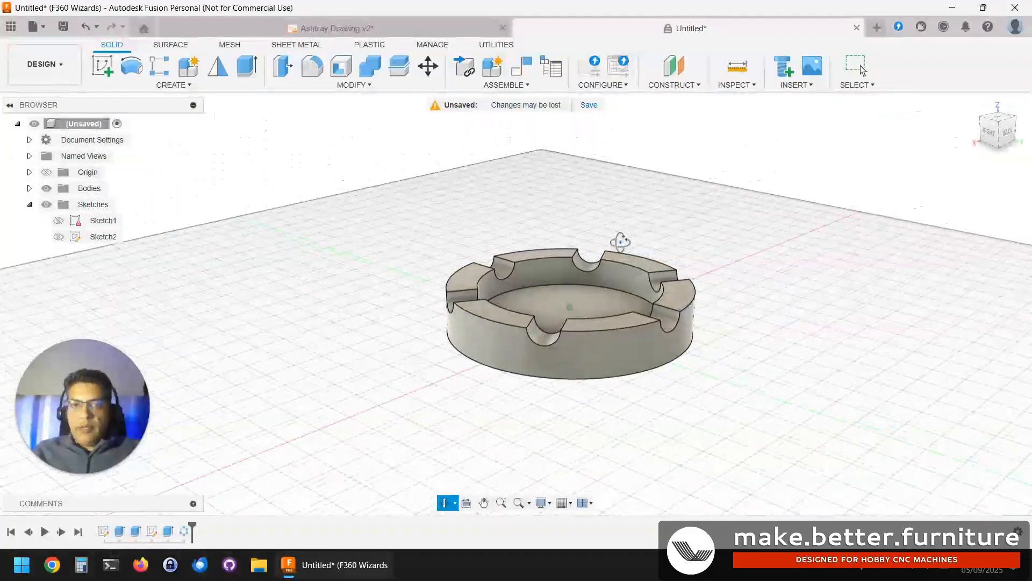
left_click(324, 28)
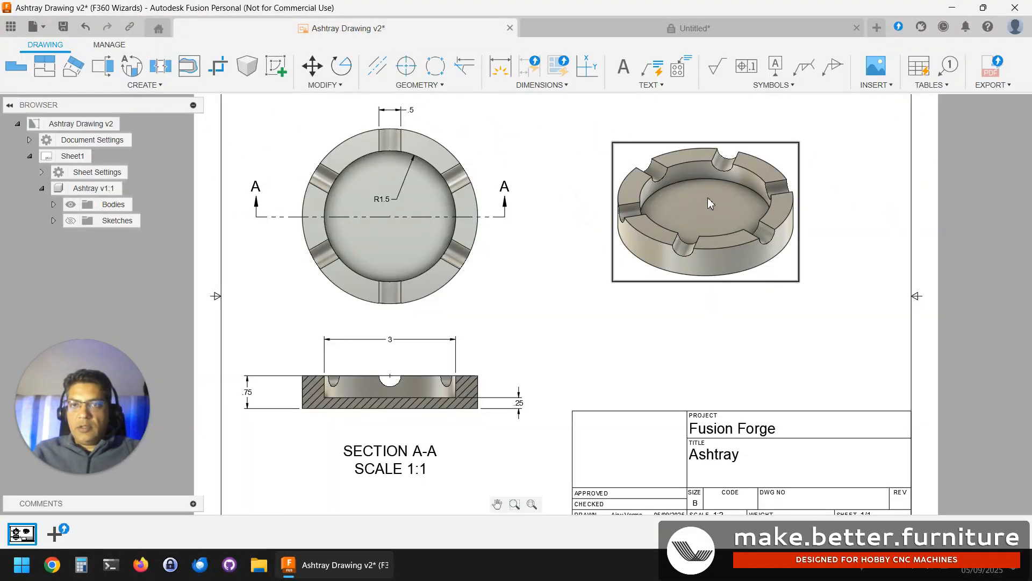
left_click(637, 30)
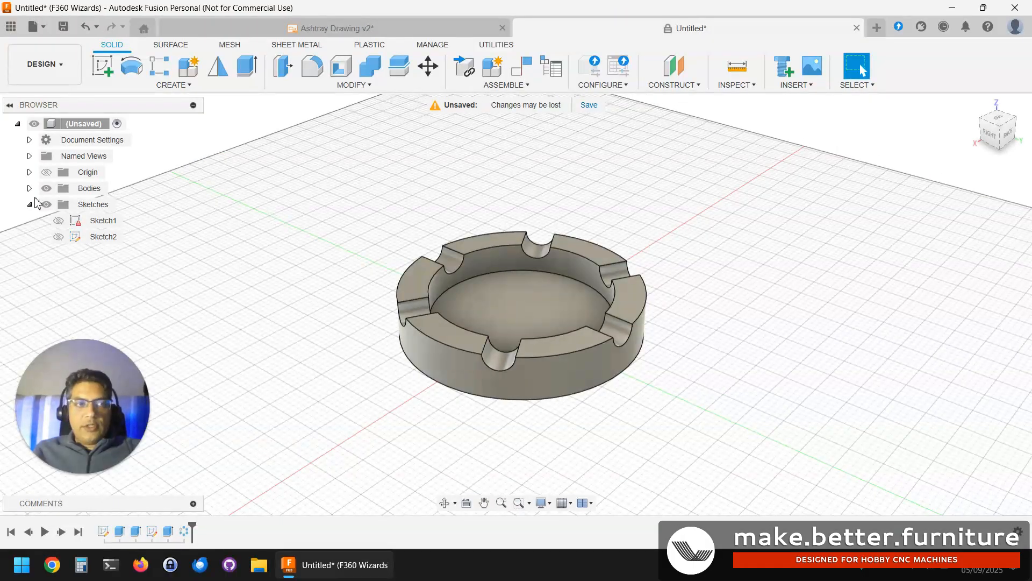
Check the volume and material in the physical properties of the ashtray body.
left_click(30, 188)
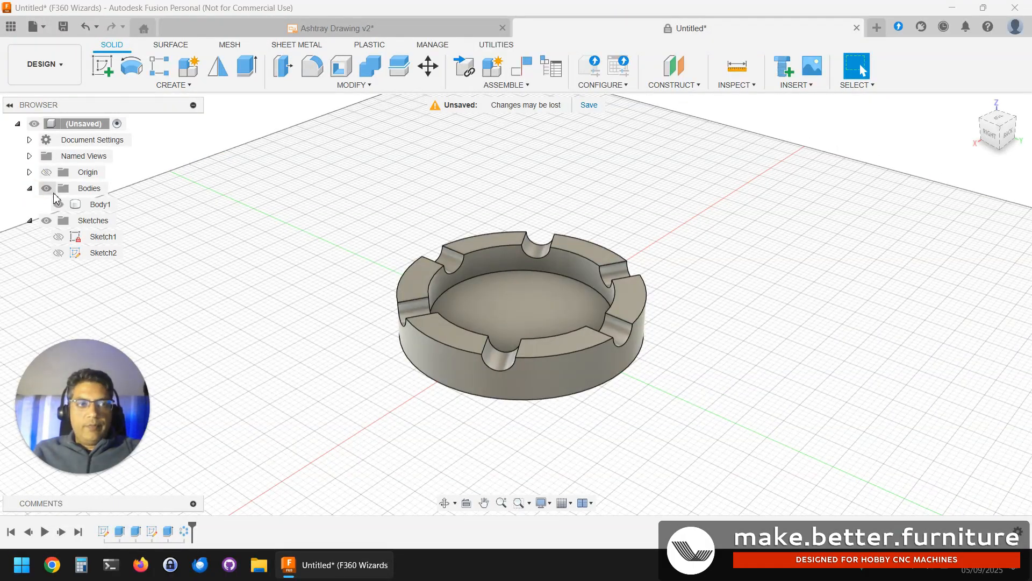
right_click(94, 206)
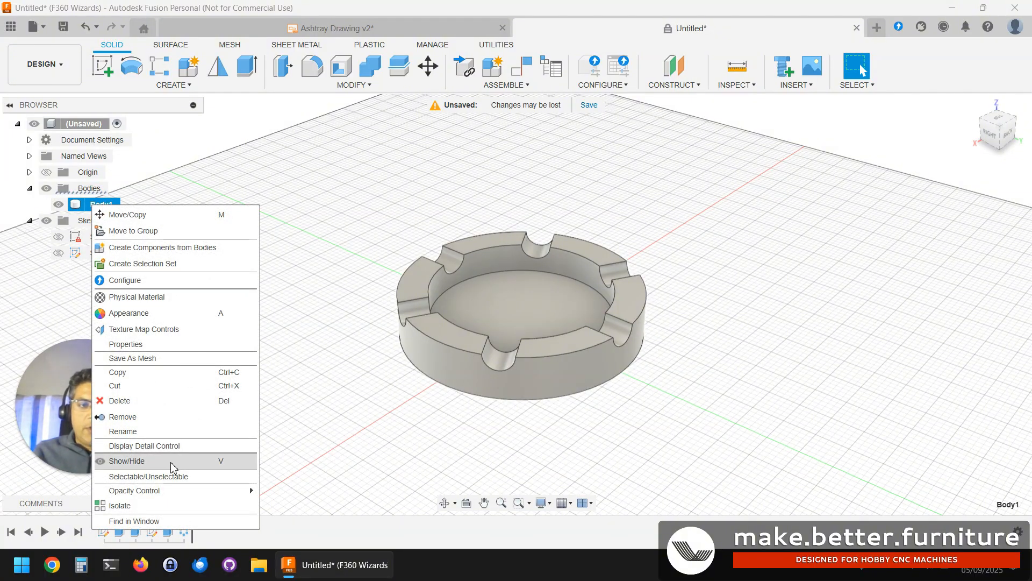
left_click(129, 344)
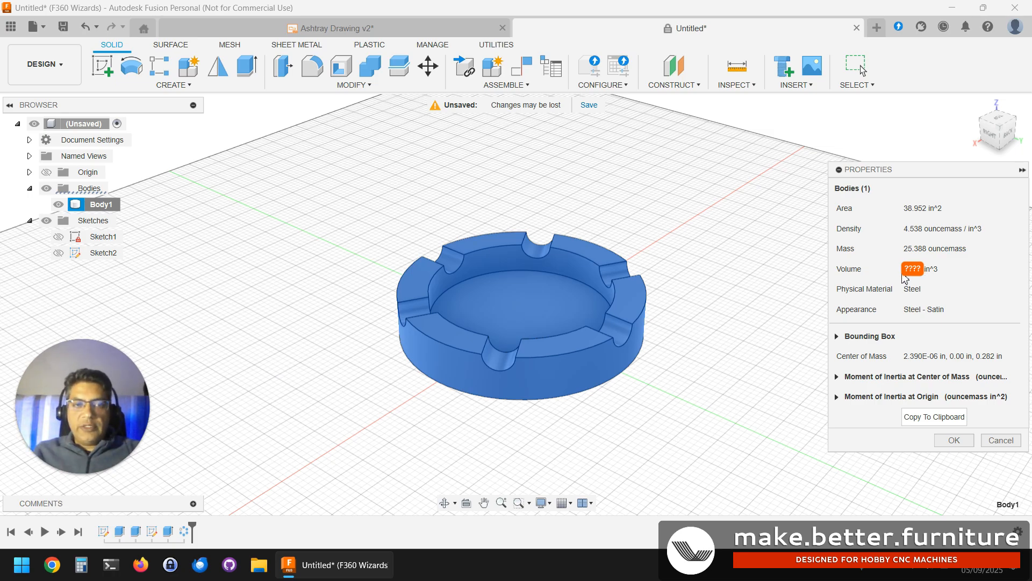
left_click(965, 445)
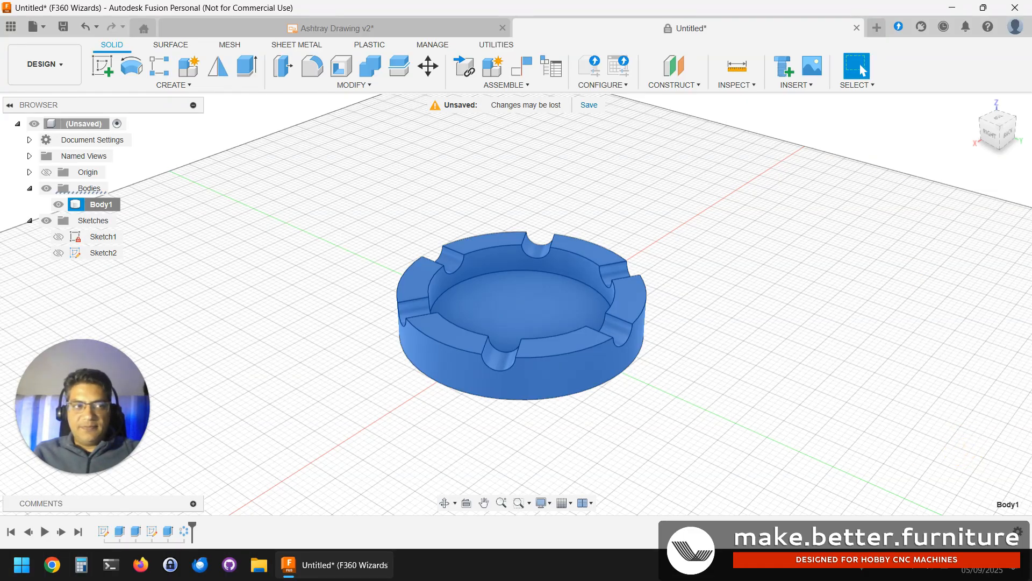